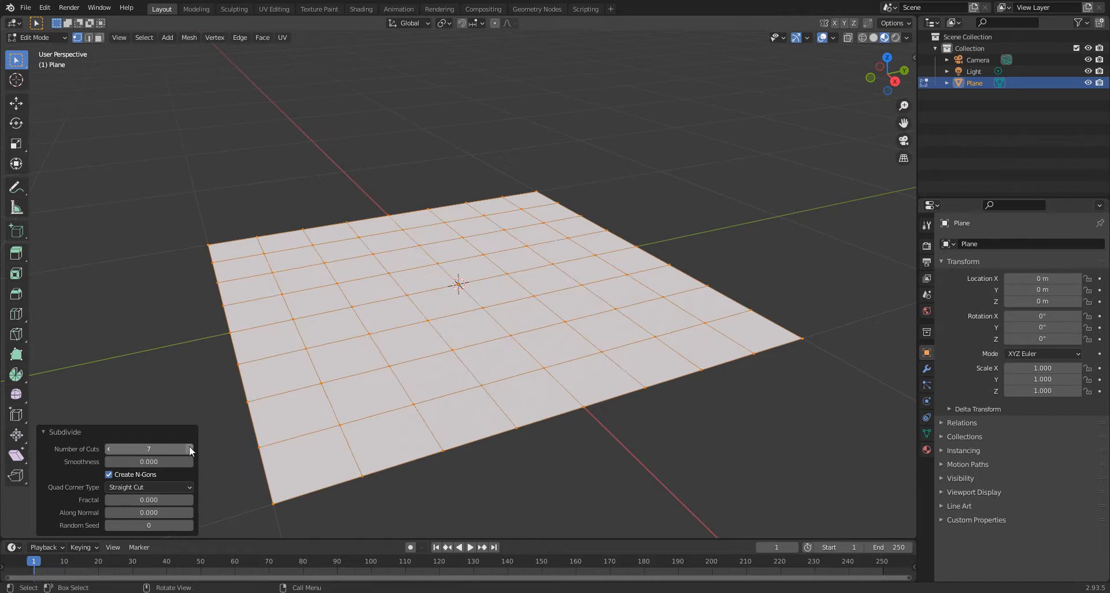
Increase the number of cuts in the plane's current subdivision and subdivide the whole mesh once more
{"action": "left_click", "coordinate": [189, 449]}
{"action": "left_click", "coordinate": [189, 449]}
{"action": "right_click", "coordinate": [379, 347]}
{"action": "left_click", "coordinate": [328, 333]}
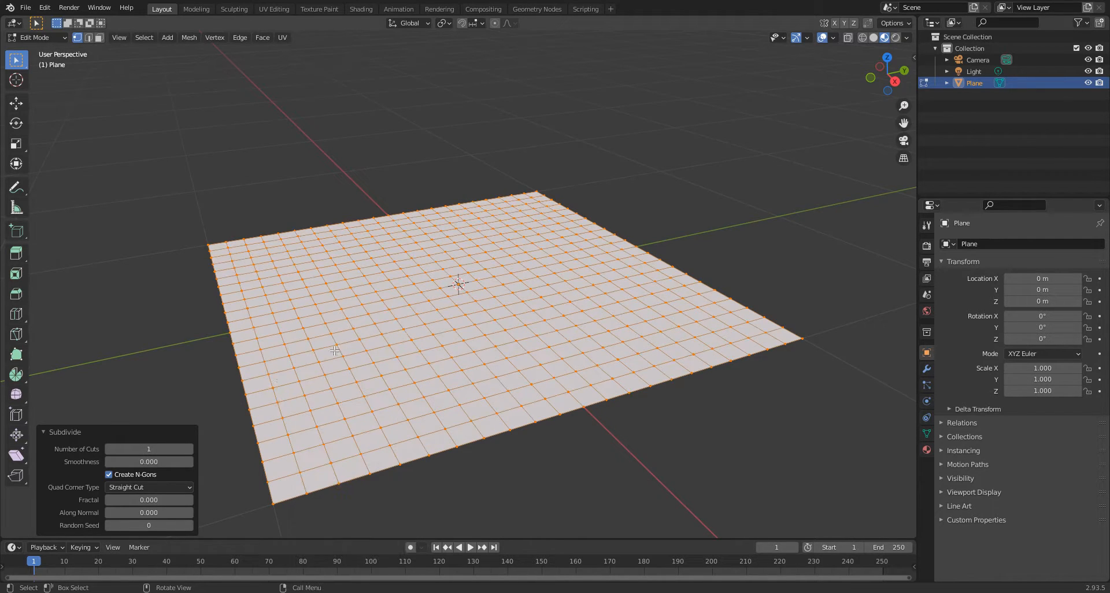
Set the second subdivision to 10 cuts and return the plane to Object Mode
{"action": "left_click", "coordinate": [189, 449]}
{"action": "left_click", "coordinate": [189, 449]}
{"action": "left_click", "coordinate": [189, 449]}
{"action": "left_click", "coordinate": [189, 449]}
{"action": "left_click", "coordinate": [189, 448]}
{"action": "left_click", "coordinate": [189, 448]}
{"action": "left_click", "coordinate": [189, 449]}
{"action": "left_click", "coordinate": [189, 449]}
{"action": "left_click", "coordinate": [189, 449]}
{"action": "left_click", "coordinate": [55, 38]}
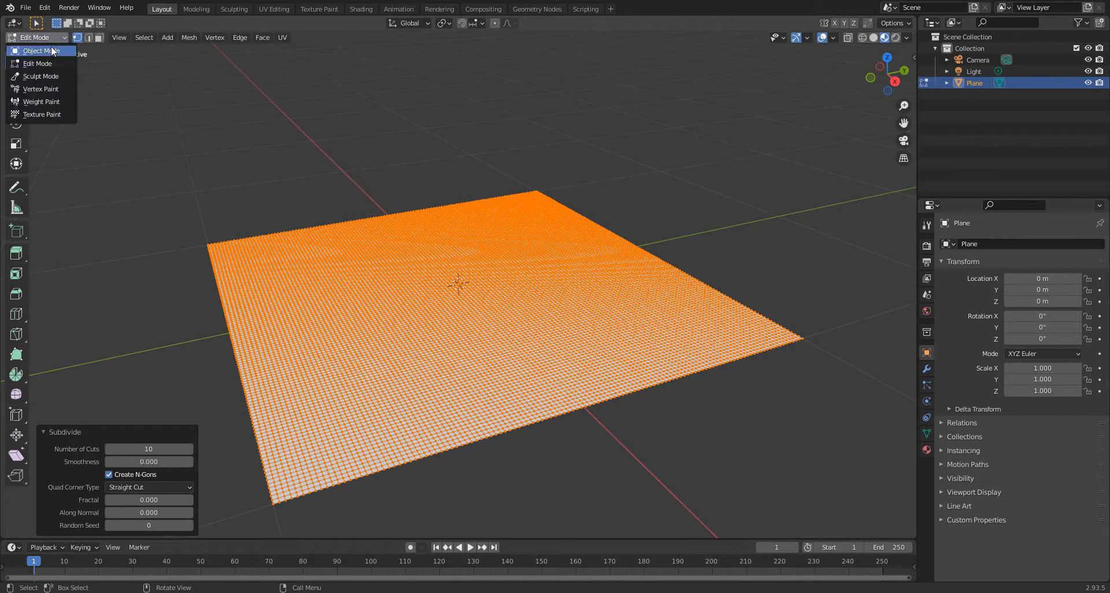
{"action": "left_click", "coordinate": [51, 47]}
Add a Displace modifier to the subdivided plane
{"action": "left_click", "coordinate": [926, 369]}
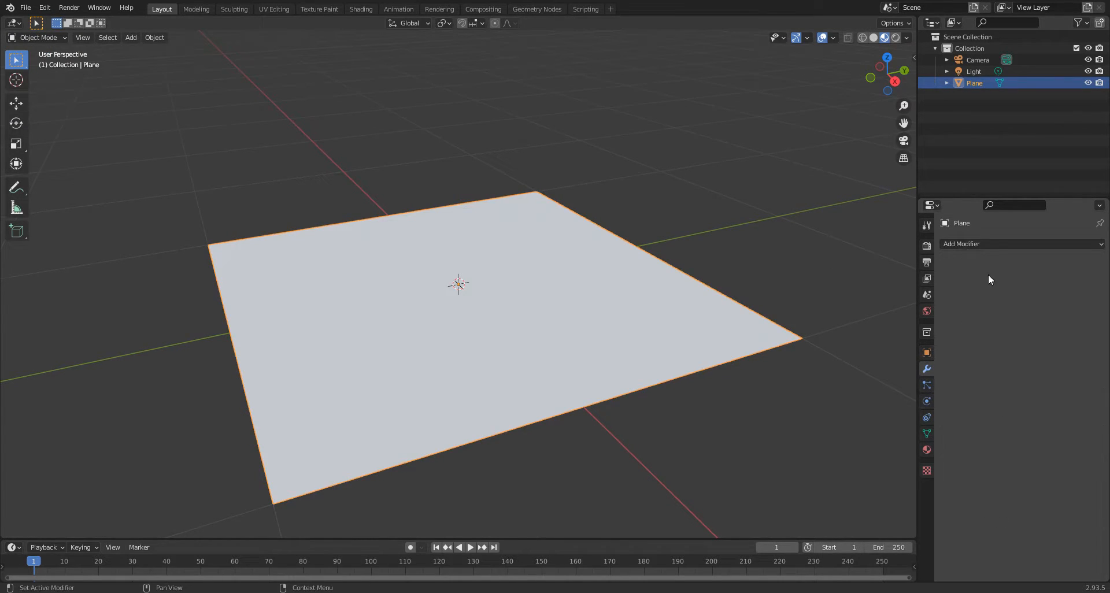
{"action": "left_click", "coordinate": [991, 245]}
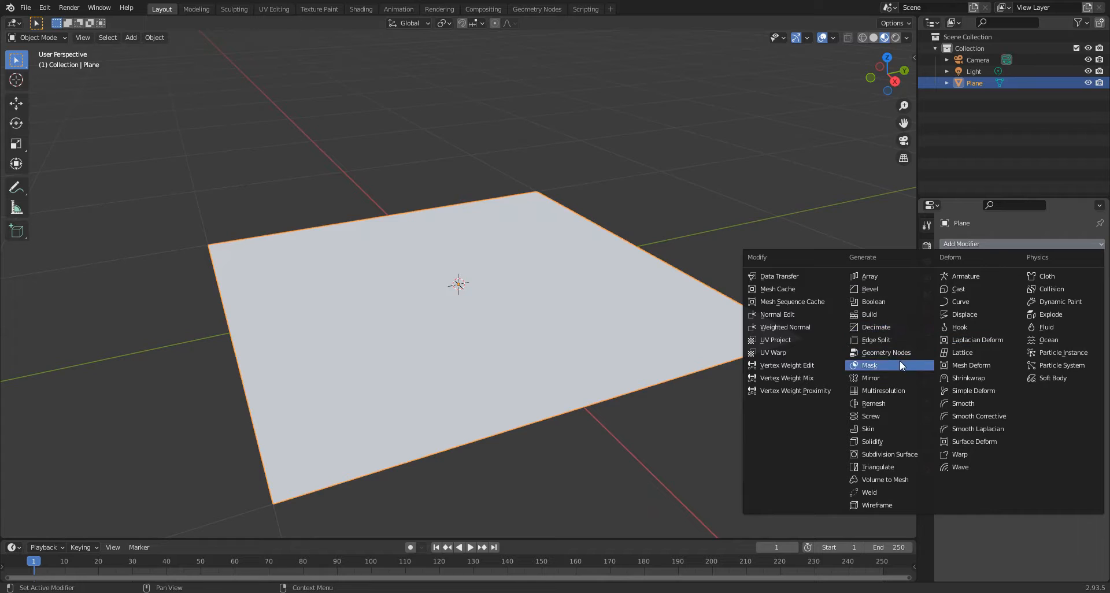
{"action": "left_click", "coordinate": [965, 315]}
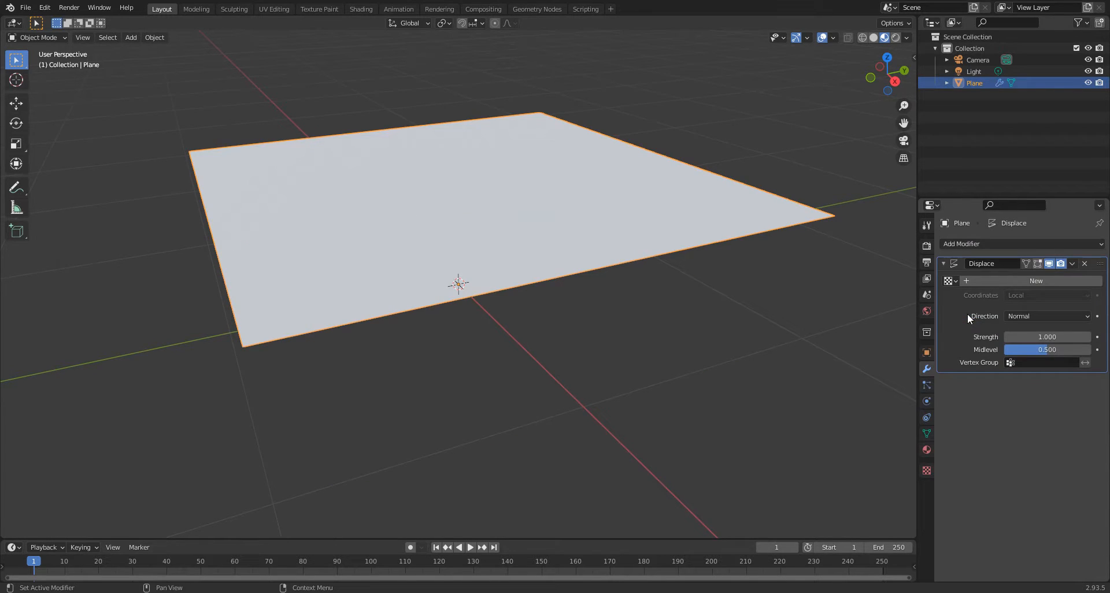
{"action": "left_click", "coordinate": [993, 281]}
{"action": "left_click", "coordinate": [927, 471]}
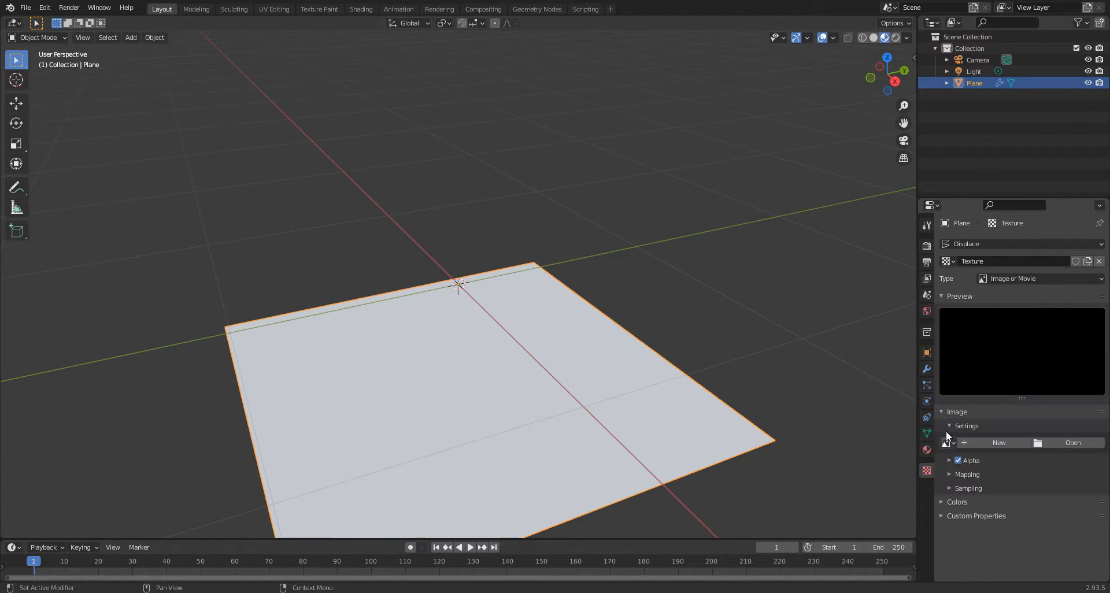
{"action": "left_click", "coordinate": [1061, 442]}
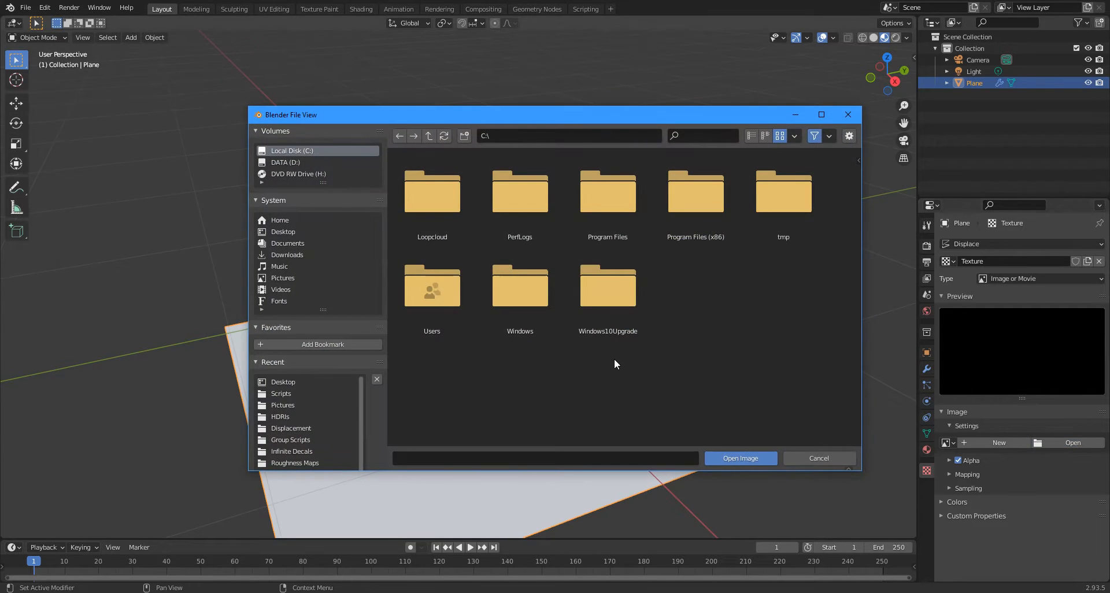
{"action": "left_click", "coordinate": [304, 428]}
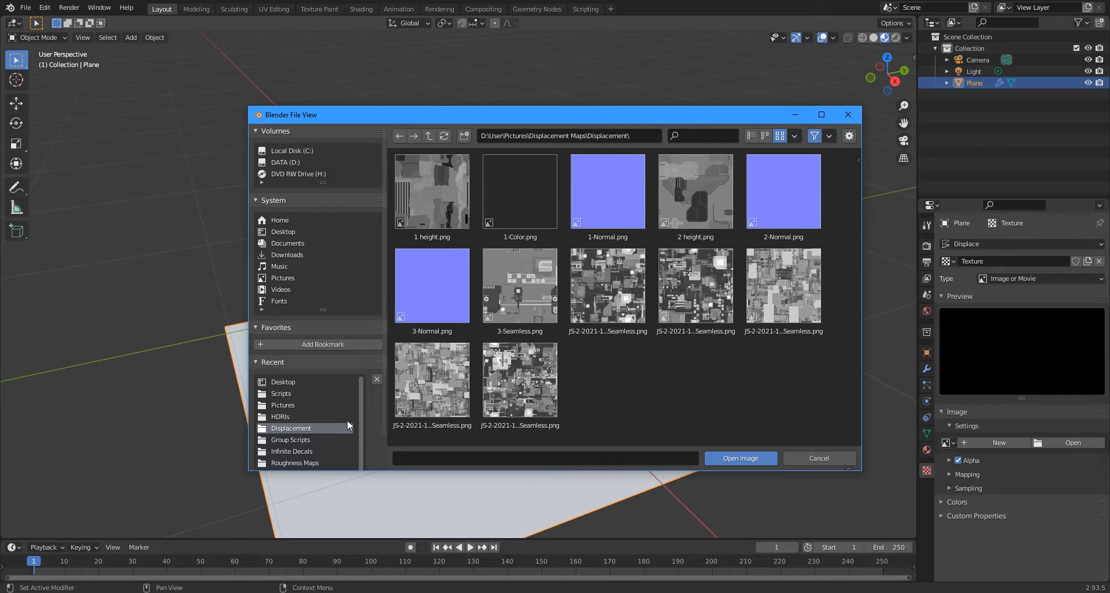
{"action": "left_click", "coordinate": [700, 291]}
{"action": "left_click", "coordinate": [729, 455]}
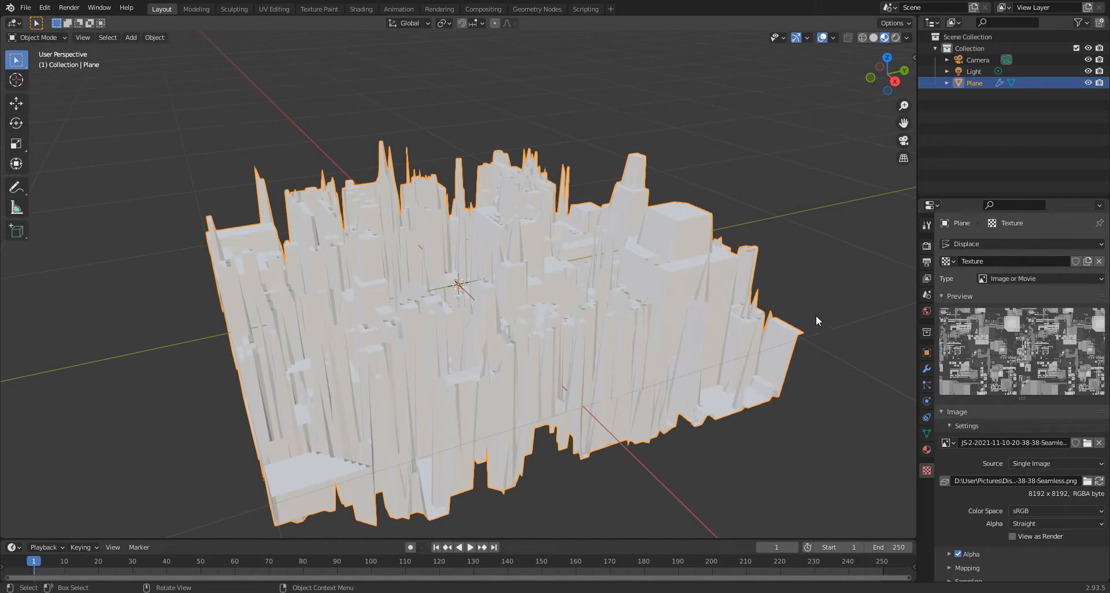
Enable Ambient Occlusion for the Eevee render and set its factor to 3
{"action": "left_click", "coordinate": [927, 246]}
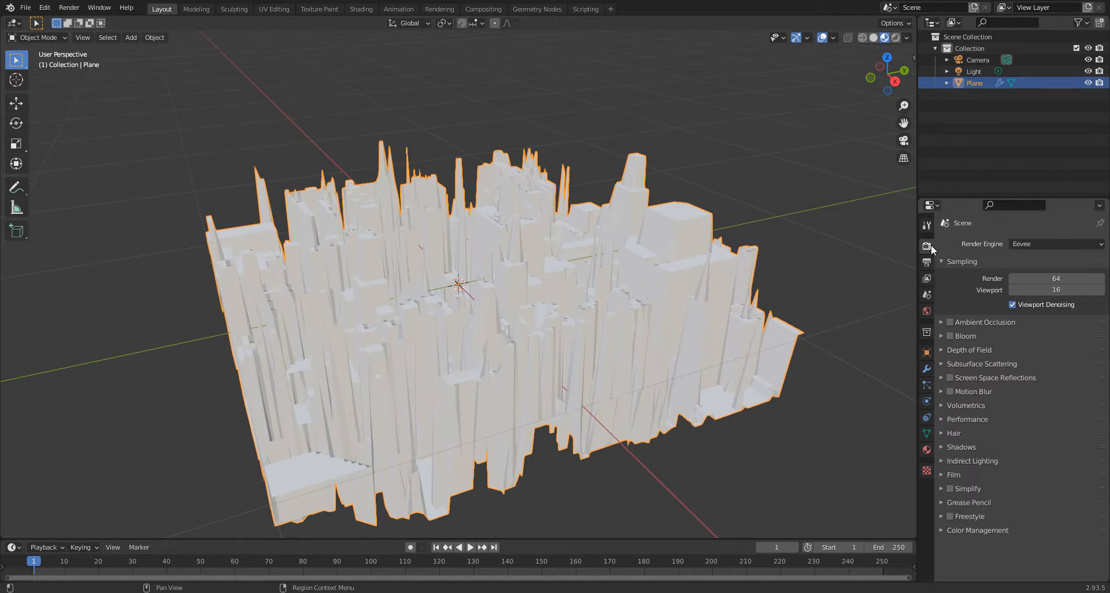
{"action": "left_click", "coordinate": [949, 322]}
{"action": "left_click", "coordinate": [943, 321]}
{"action": "left_click", "coordinate": [1051, 353]}
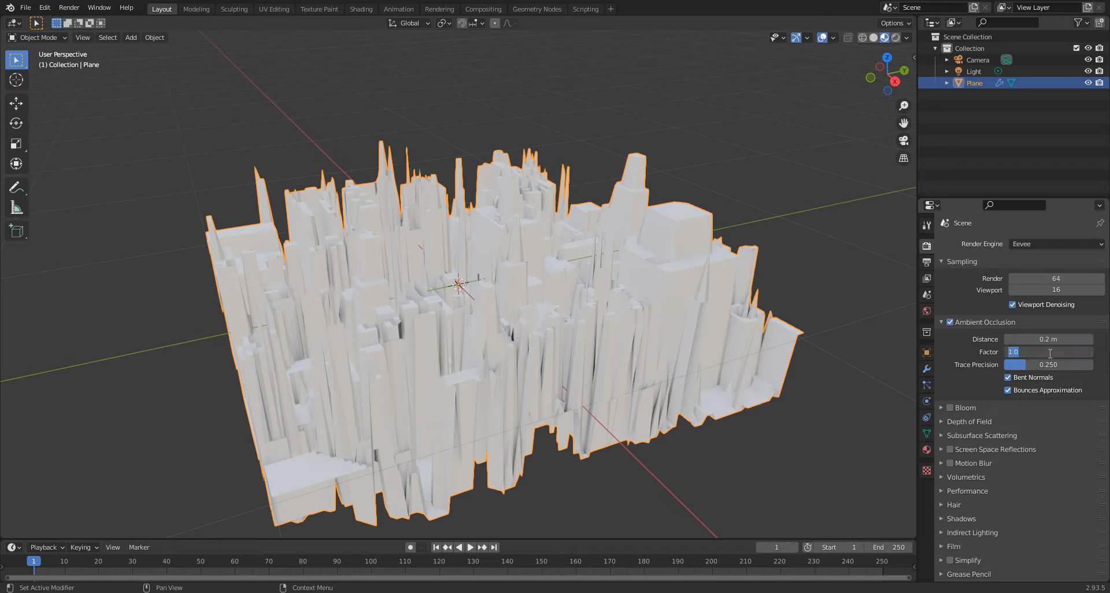
{"action": "type", "text": "3"}
{"action": "key", "text": "Return"}
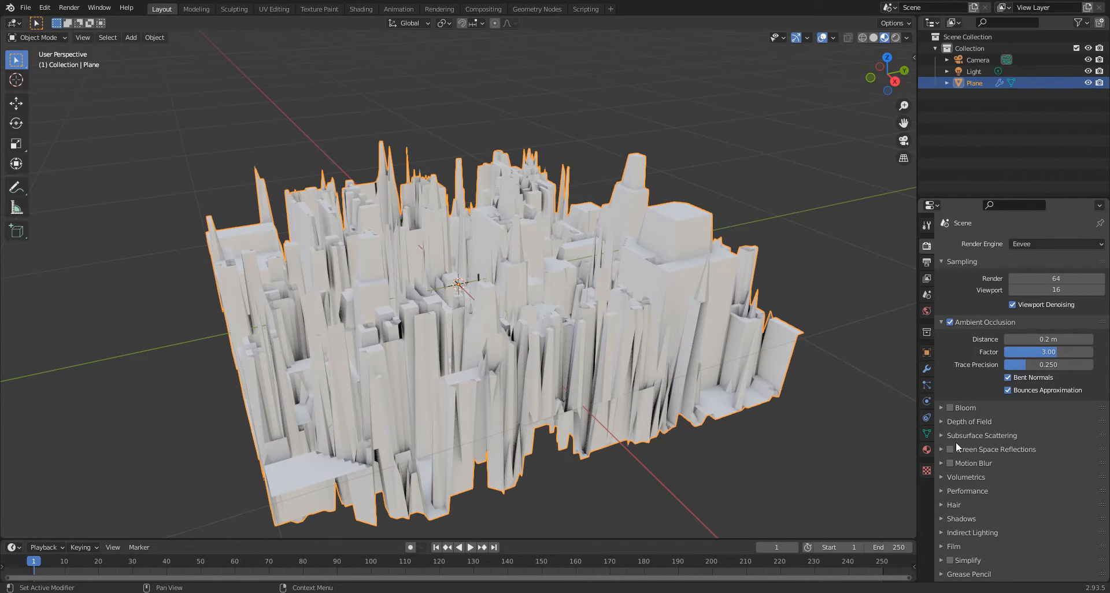
Set the Displace modifier's strength to 0.2
{"action": "left_click", "coordinate": [928, 470]}
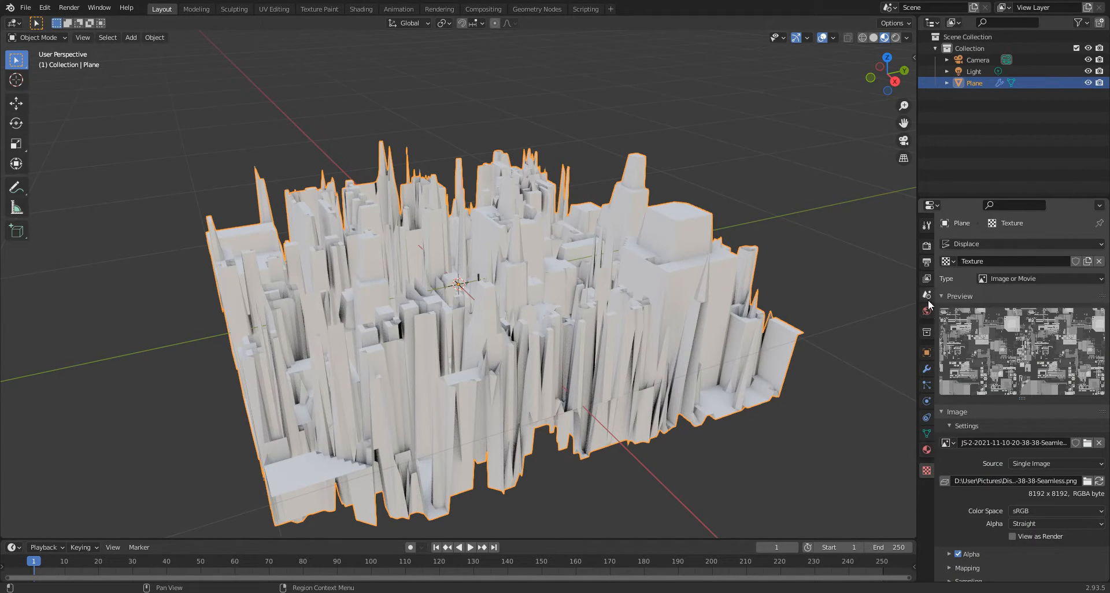
{"action": "left_click", "coordinate": [927, 369]}
{"action": "left_click", "coordinate": [1042, 337]}
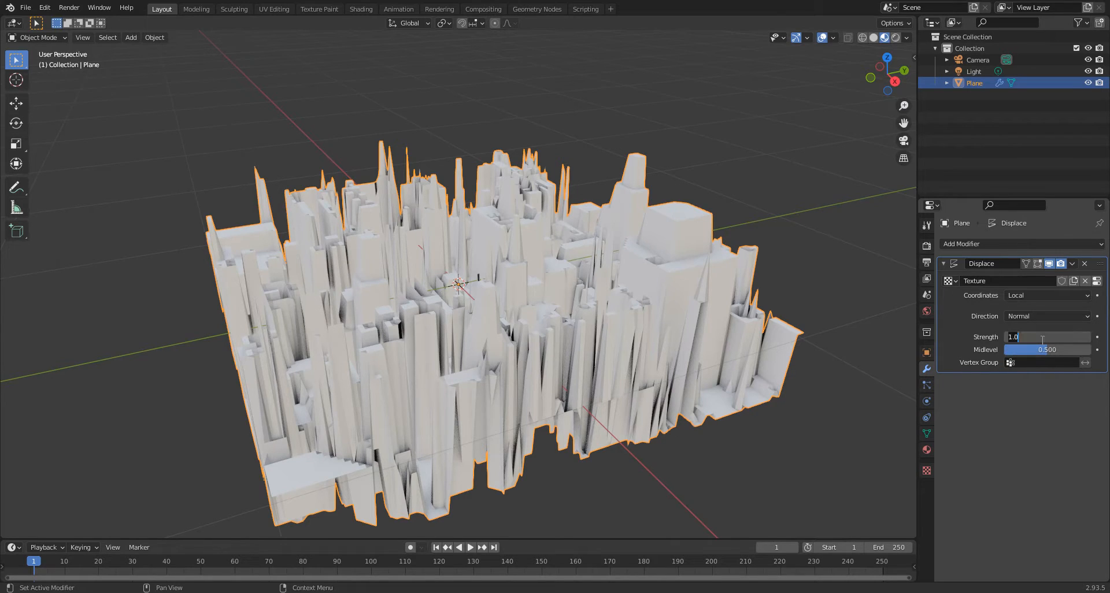
{"action": "key", "text": "Return"}
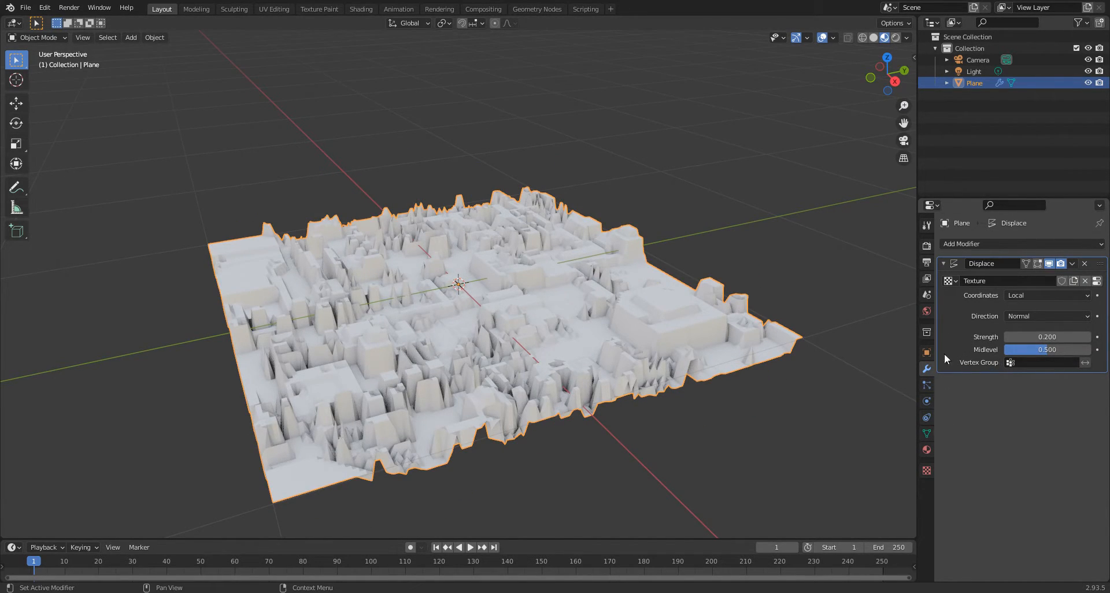
Add a Subdivision Surface modifier to the plane and place it above the Displace modifier
{"action": "left_click", "coordinate": [1103, 246]}
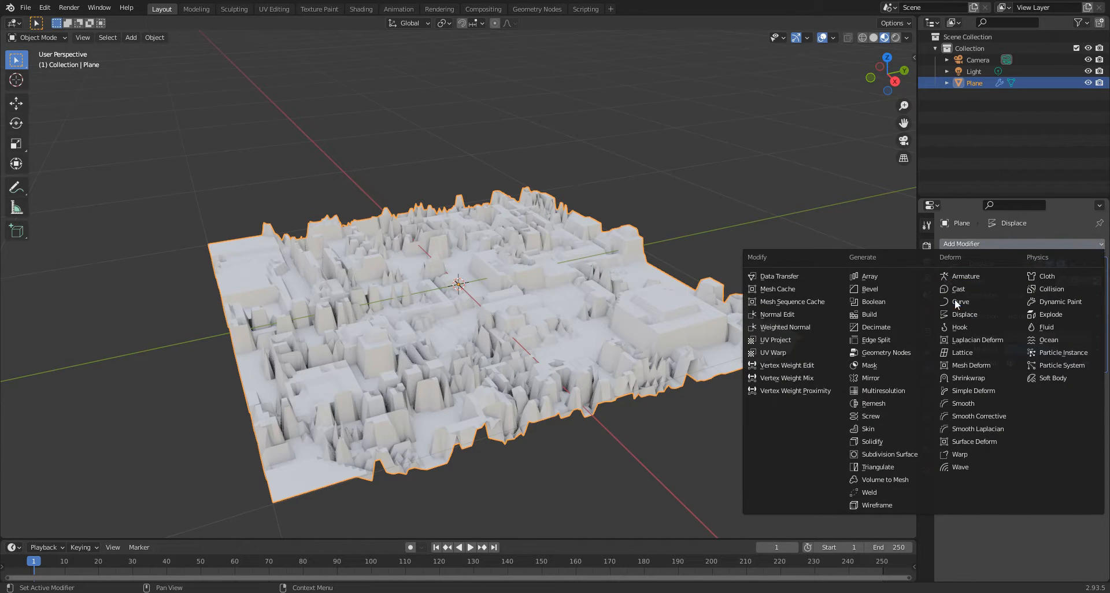
{"action": "left_click", "coordinate": [901, 453]}
{"action": "left_click_drag", "start_coordinate": [1100, 383], "coordinate": [1097, 265]}
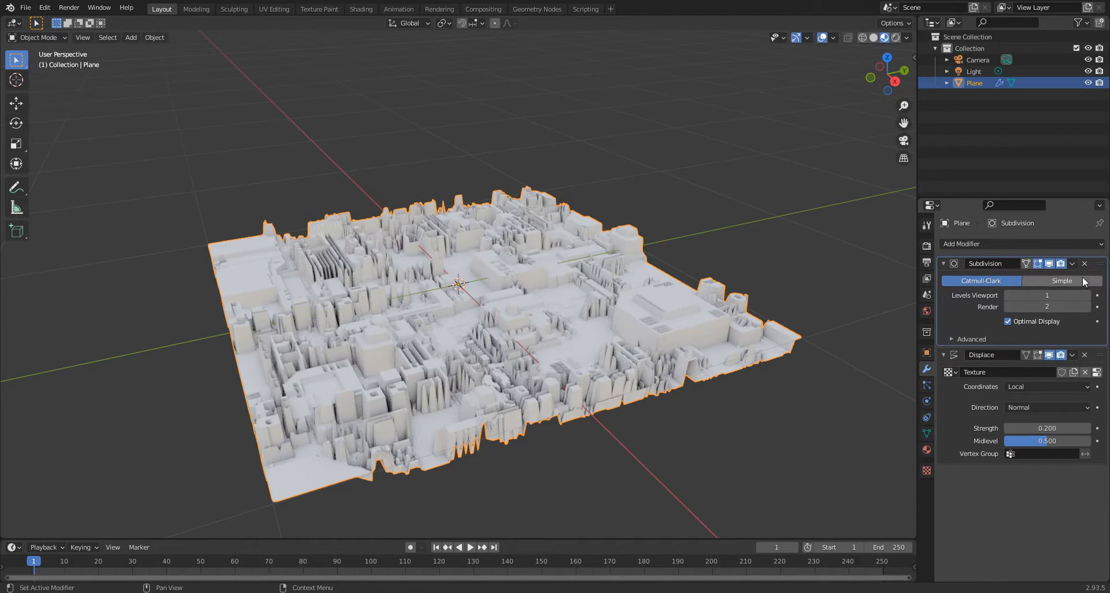
Set the Subdivision modifier's viewport levels to 3 and inspect the displaced detail up close
{"action": "left_click", "coordinate": [1087, 295]}
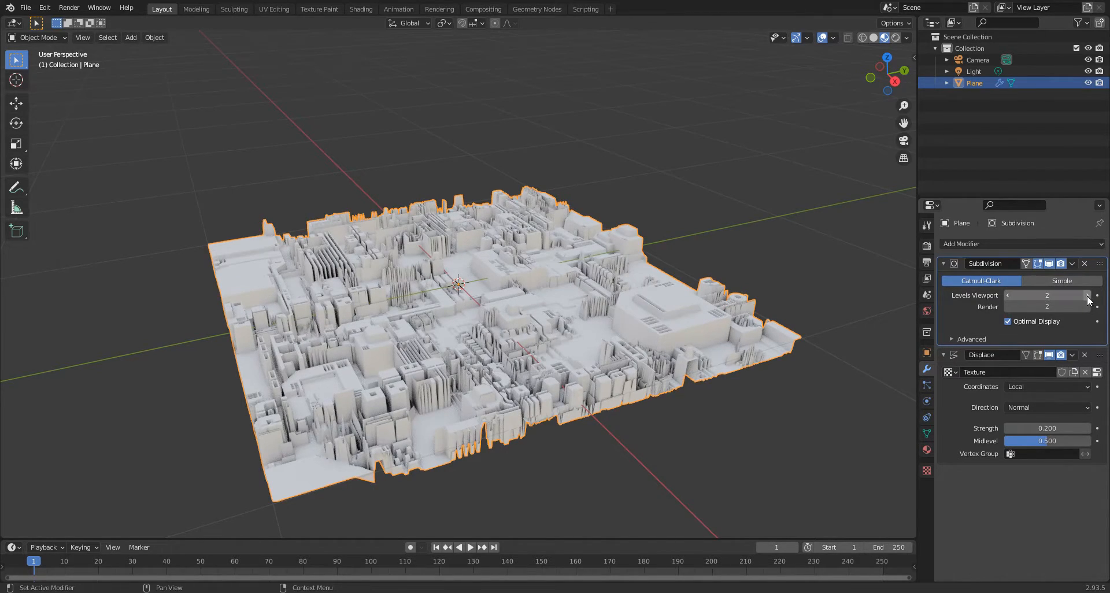
{"action": "scroll", "coordinate": [453, 360], "scroll_direction": "up", "scroll_amount": 8}
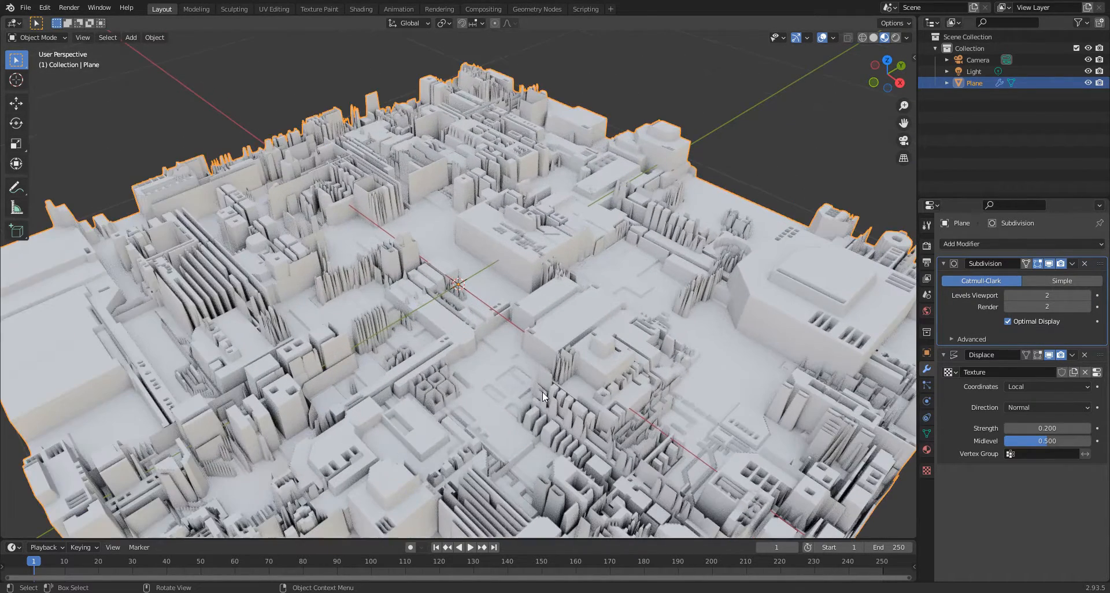
{"action": "middle_click_drag", "start_coordinate": [542, 392], "coordinate": [550, 372]}
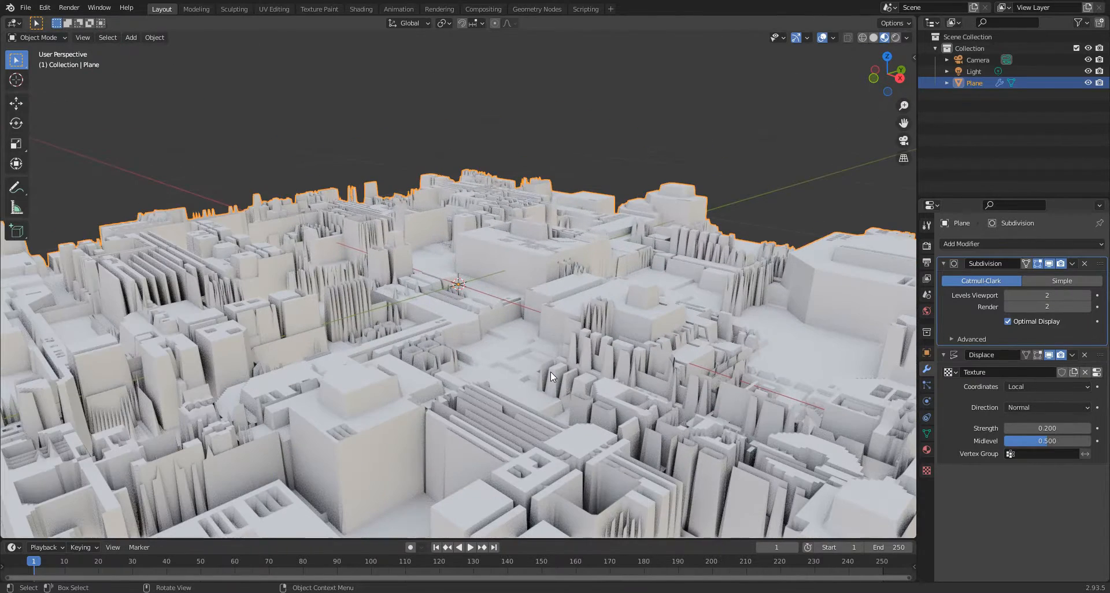
{"action": "left_click", "coordinate": [1088, 296]}
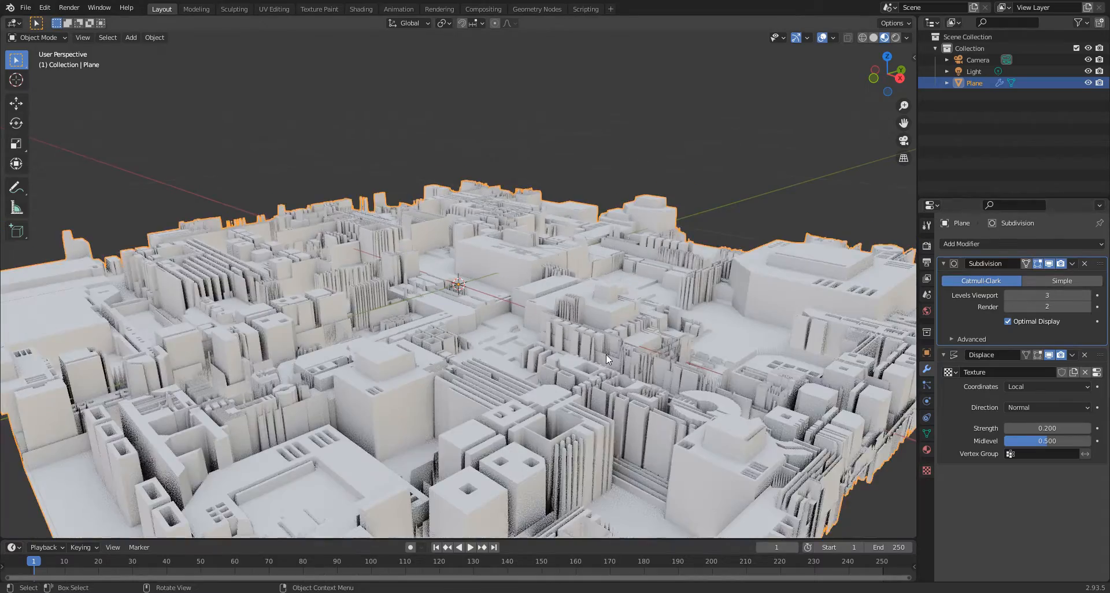
{"action": "middle_click_drag", "start_coordinate": [605, 356], "coordinate": [529, 298]}
{"action": "scroll", "coordinate": [538, 313], "scroll_direction": "up", "scroll_amount": 1}
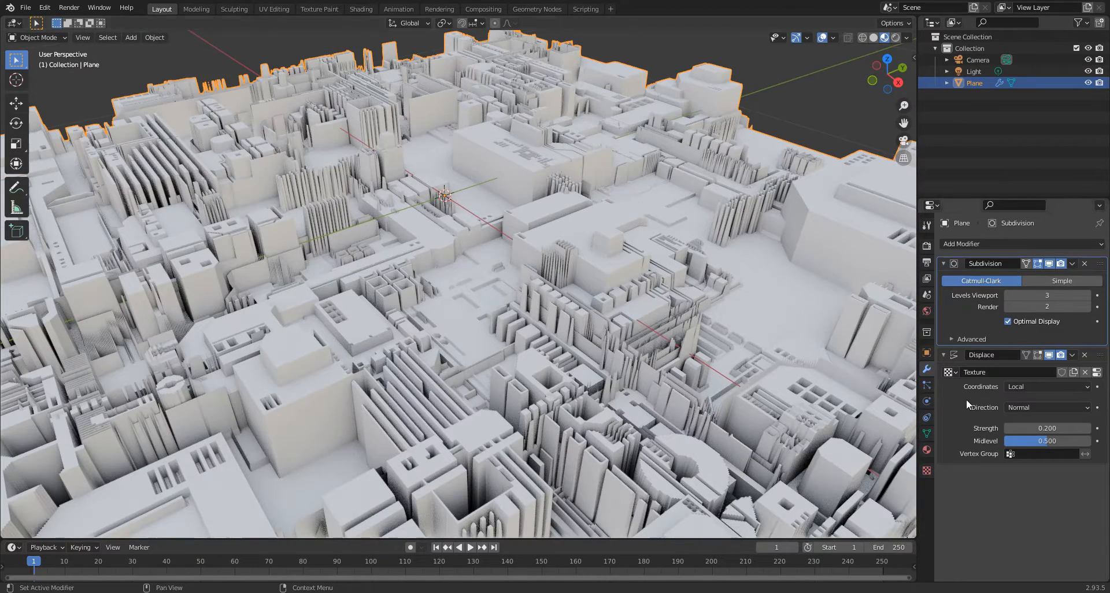
Create a new material on the displaced plane
{"action": "left_click", "coordinate": [927, 451]}
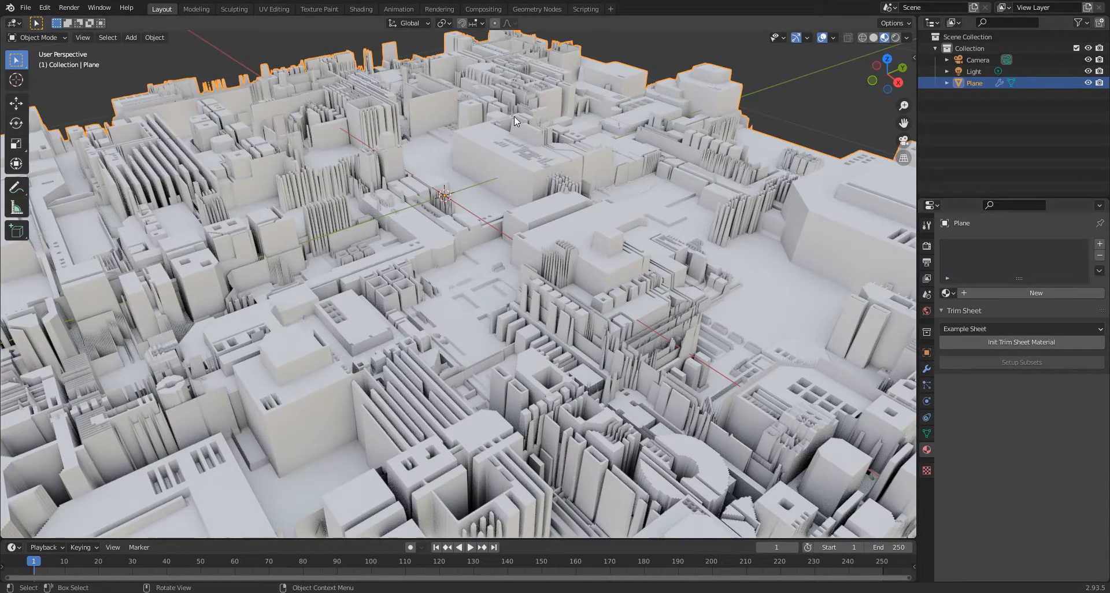
{"action": "left_click", "coordinate": [1020, 293]}
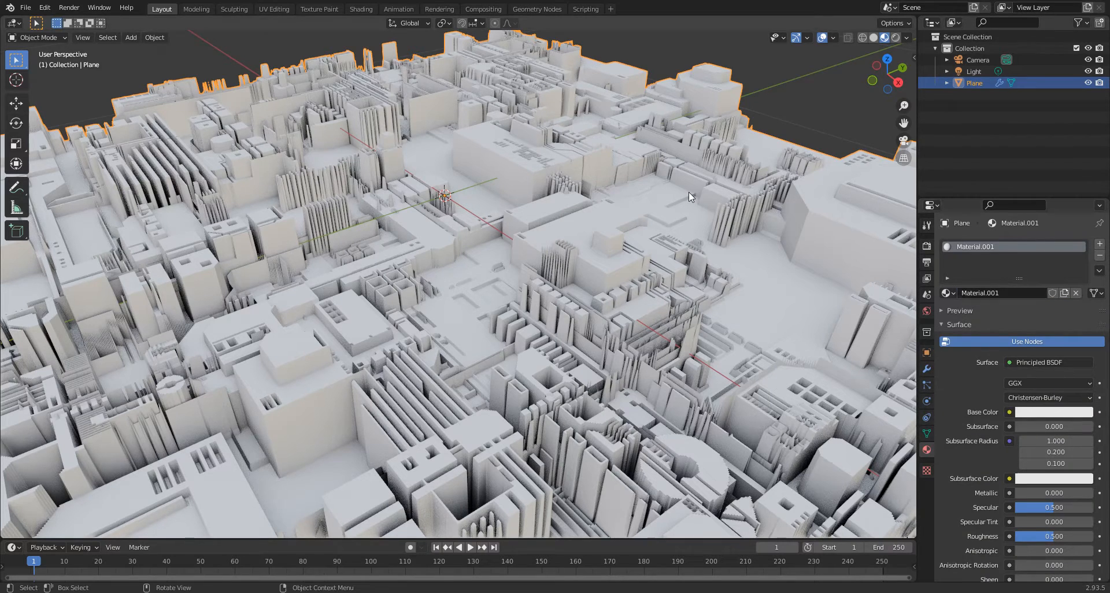
{"action": "scroll", "coordinate": [694, 244], "scroll_direction": "down", "scroll_amount": 4}
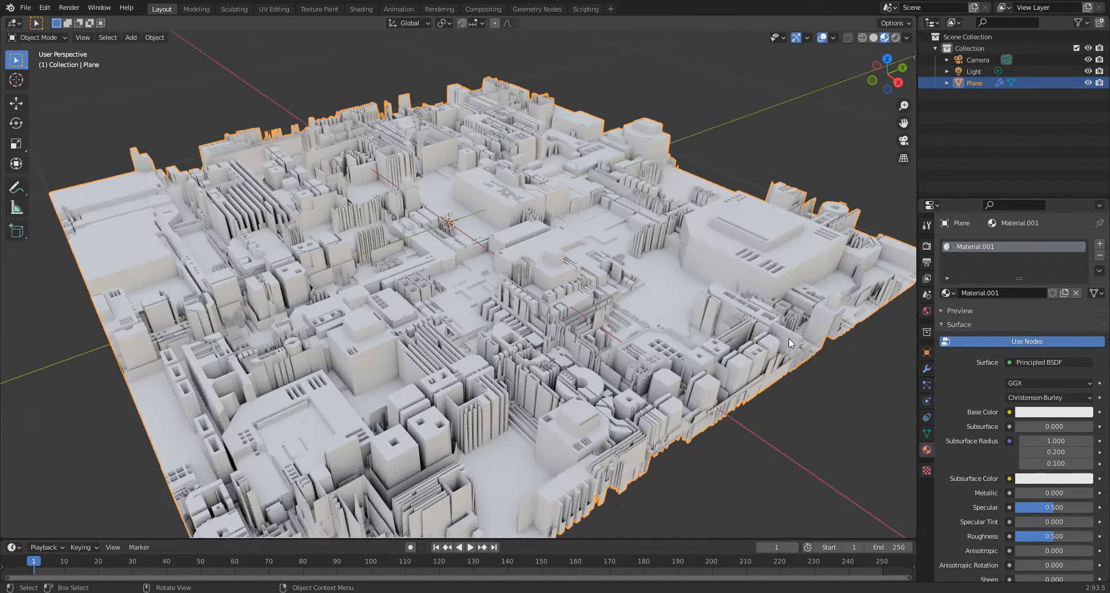
{"action": "left_click", "coordinate": [927, 471]}
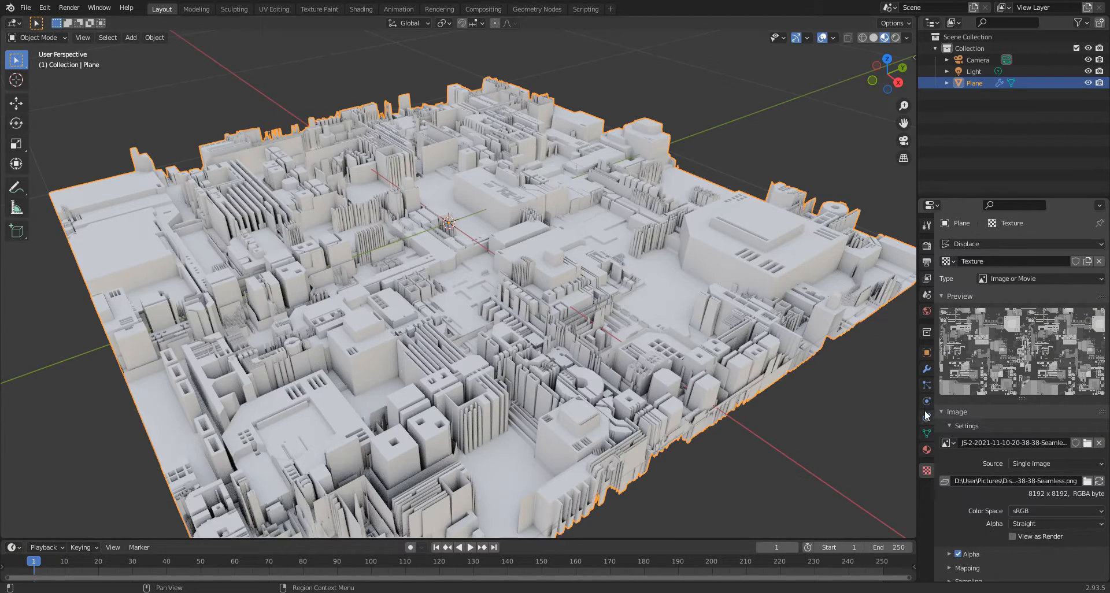
In the Shading workspace, add an Image Texture with Mapping and Texture Coordinate nodes to the Principled BSDF's base color
{"action": "left_click", "coordinate": [354, 8]}
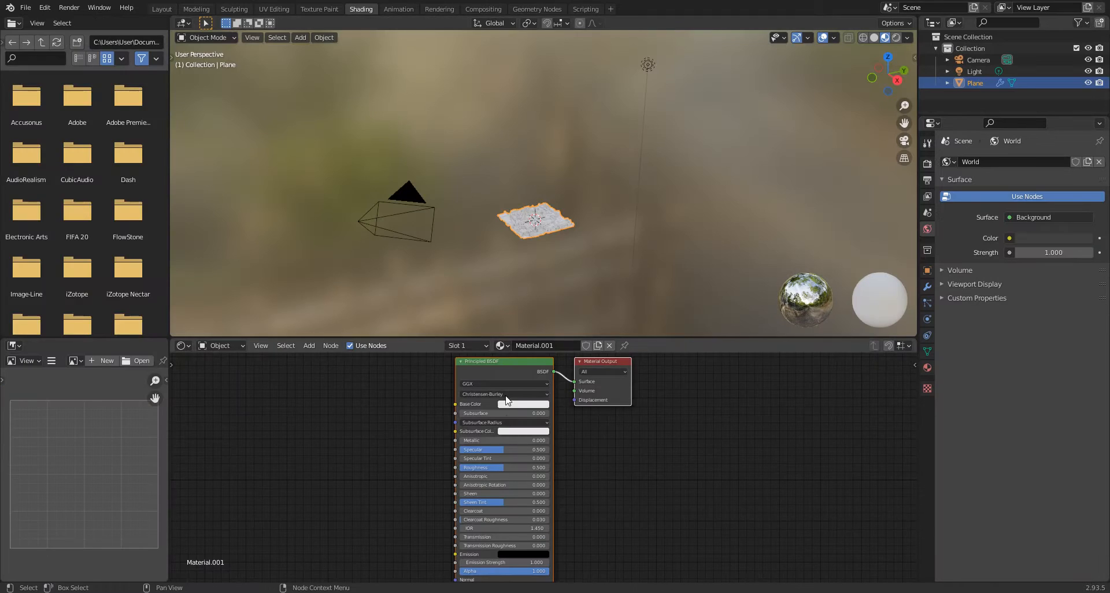
{"action": "left_click", "coordinate": [473, 362]}
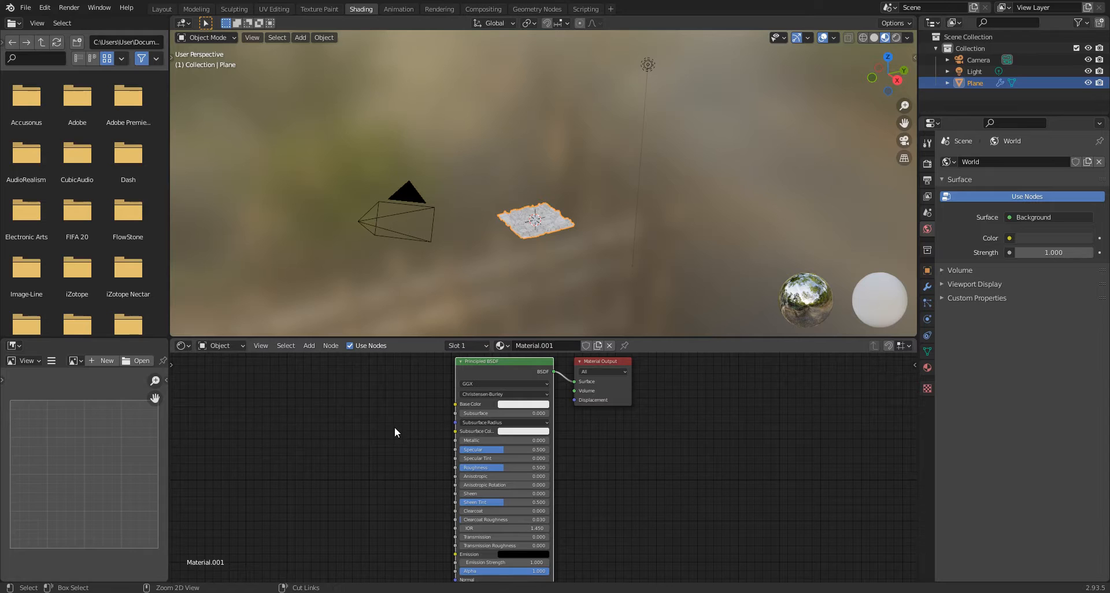
{"action": "key", "text": "ctrl+t"}
{"action": "left_click_drag", "start_coordinate": [422, 440], "coordinate": [383, 421]}
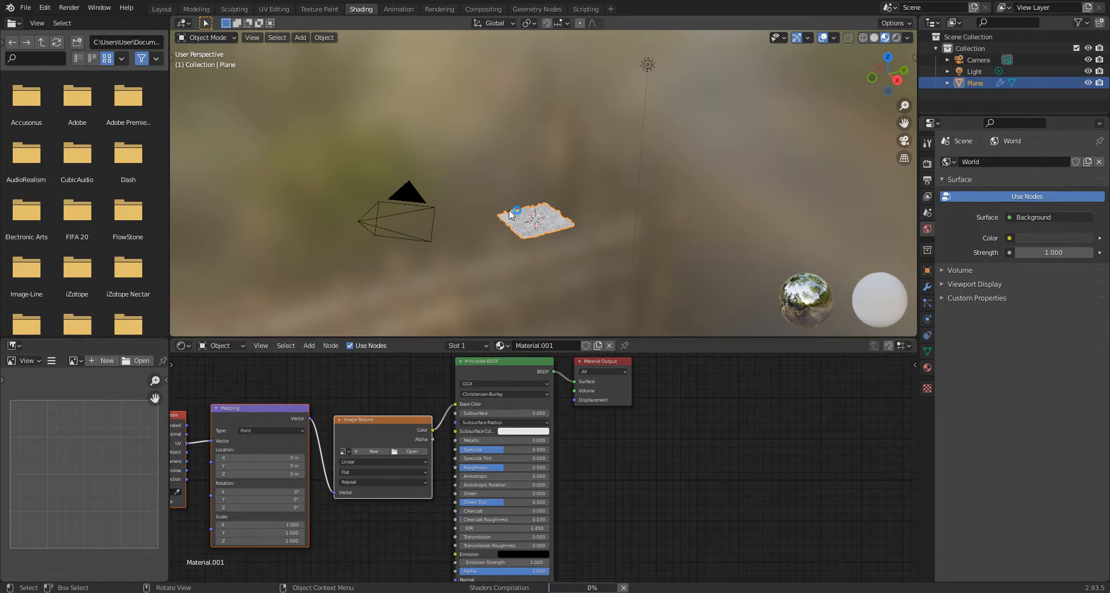
{"action": "scroll", "coordinate": [524, 236], "scroll_direction": "up", "scroll_amount": 3}
{"action": "scroll", "coordinate": [524, 235], "scroll_direction": "up", "scroll_amount": 8}
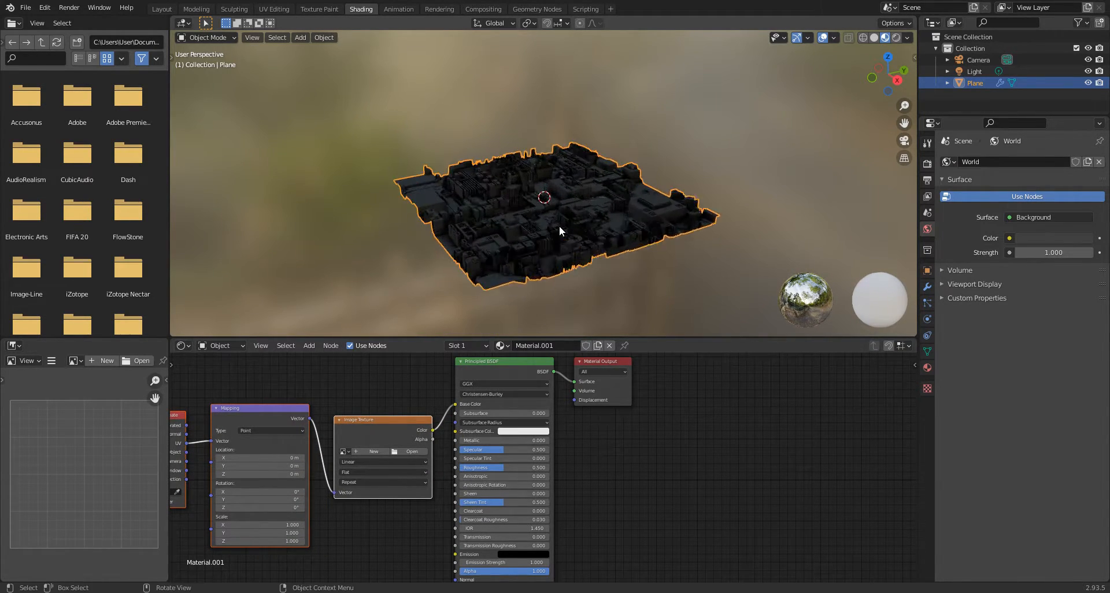
{"action": "scroll", "coordinate": [553, 225], "scroll_direction": "up", "scroll_amount": 4}
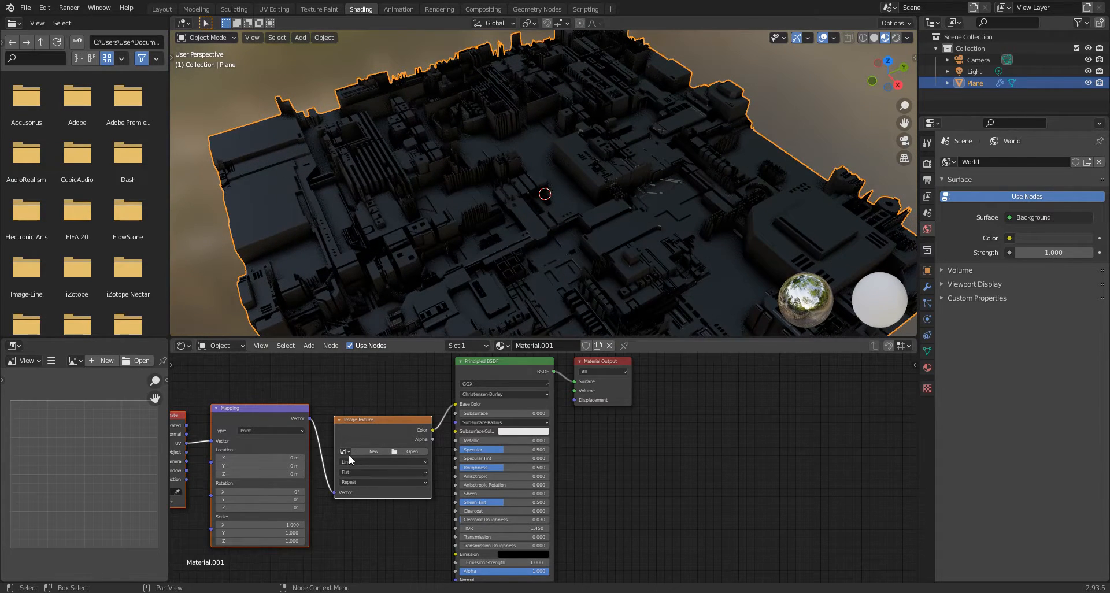
Assign the already loaded displacement image to the Image Texture node and inspect the plane's shading
{"action": "left_click", "coordinate": [344, 452]}
{"action": "left_click", "coordinate": [372, 465]}
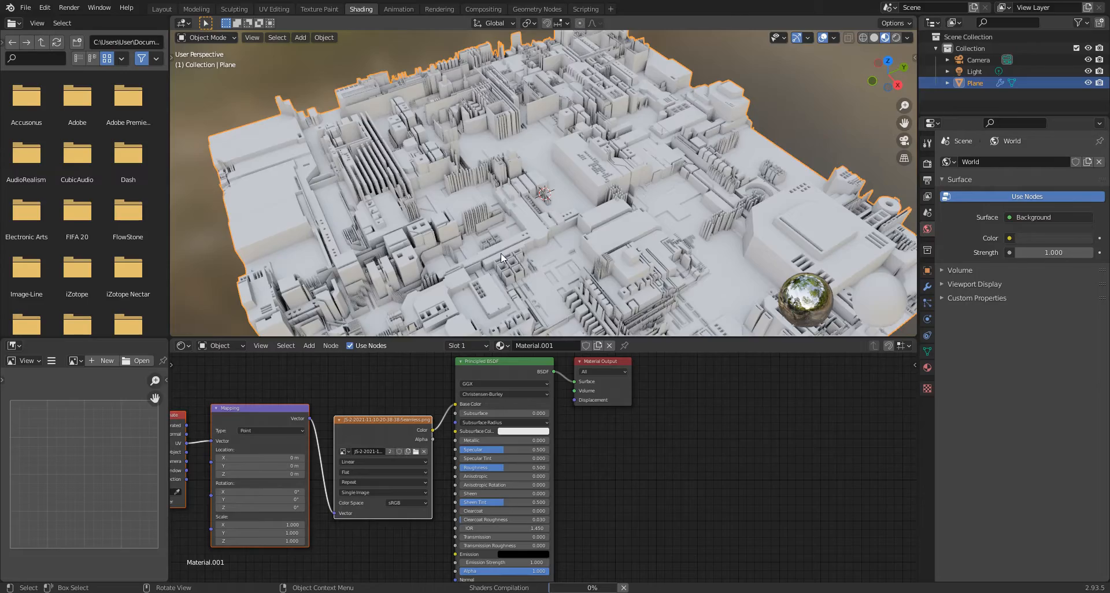
{"action": "middle_click_drag", "start_coordinate": [514, 234], "coordinate": [581, 175]}
{"action": "scroll", "coordinate": [581, 175], "scroll_direction": "down", "scroll_amount": 3}
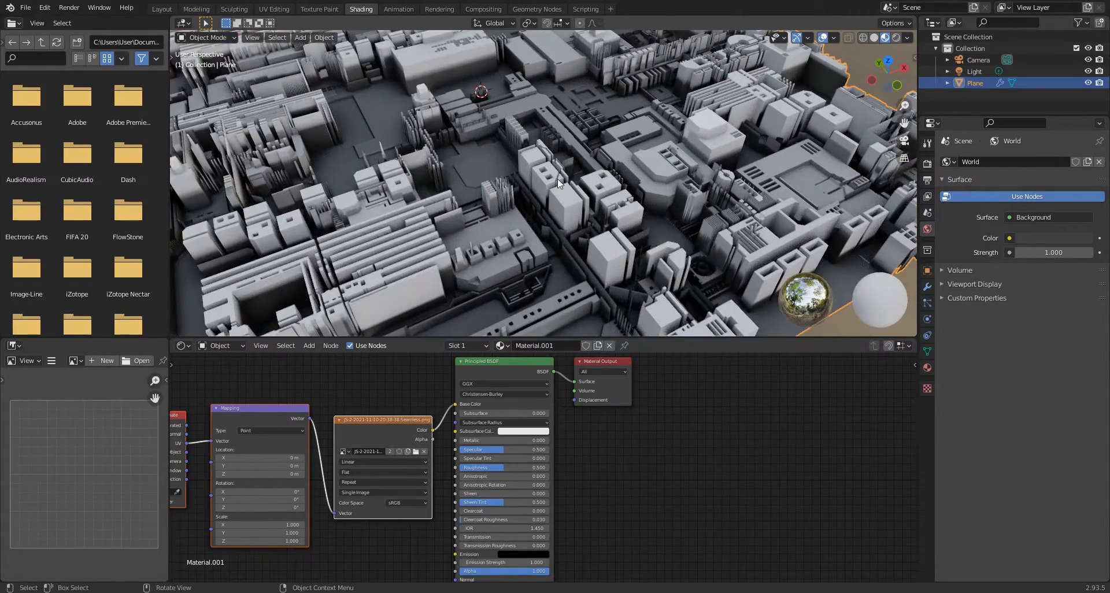
Move the Principled BSDF and Material Output nodes away from the Image Texture to make room between them
{"action": "left_click_drag", "start_coordinate": [586, 370], "coordinate": [665, 371]}
{"action": "left_click_drag", "start_coordinate": [525, 361], "coordinate": [562, 365]}
{"action": "left_click_drag", "start_coordinate": [664, 365], "coordinate": [726, 366]}
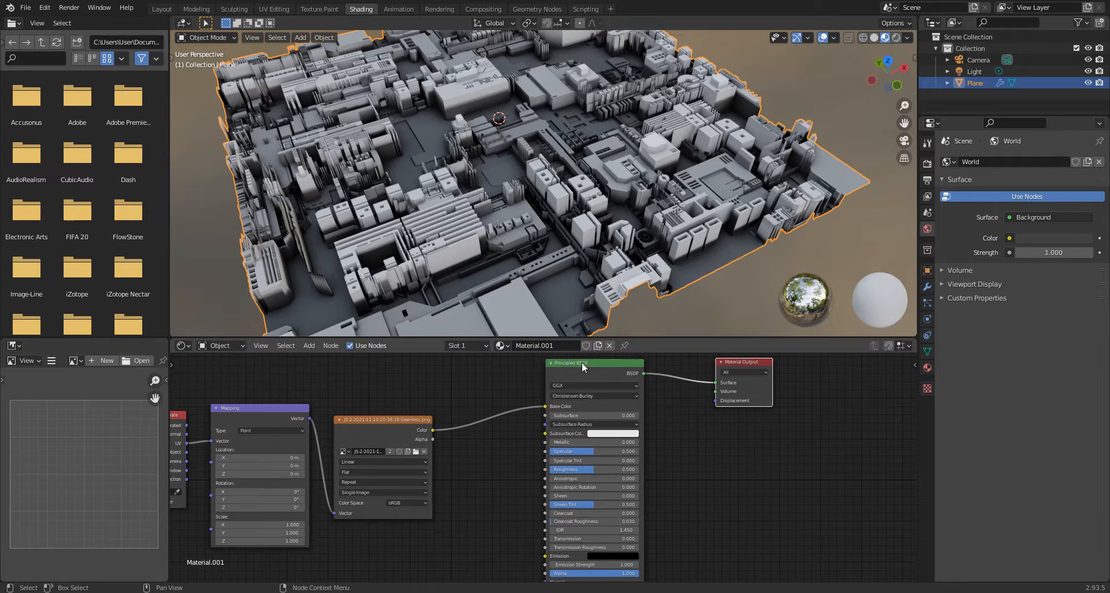
{"action": "left_click_drag", "start_coordinate": [582, 363], "coordinate": [637, 365]}
Add a ColorRamp node and place it between the Image Texture and the Principled BSDF, below their existing link
{"action": "left_click", "coordinate": [310, 345]}
{"action": "left_click", "coordinate": [325, 360]}
{"action": "type", "text": "ramp"}
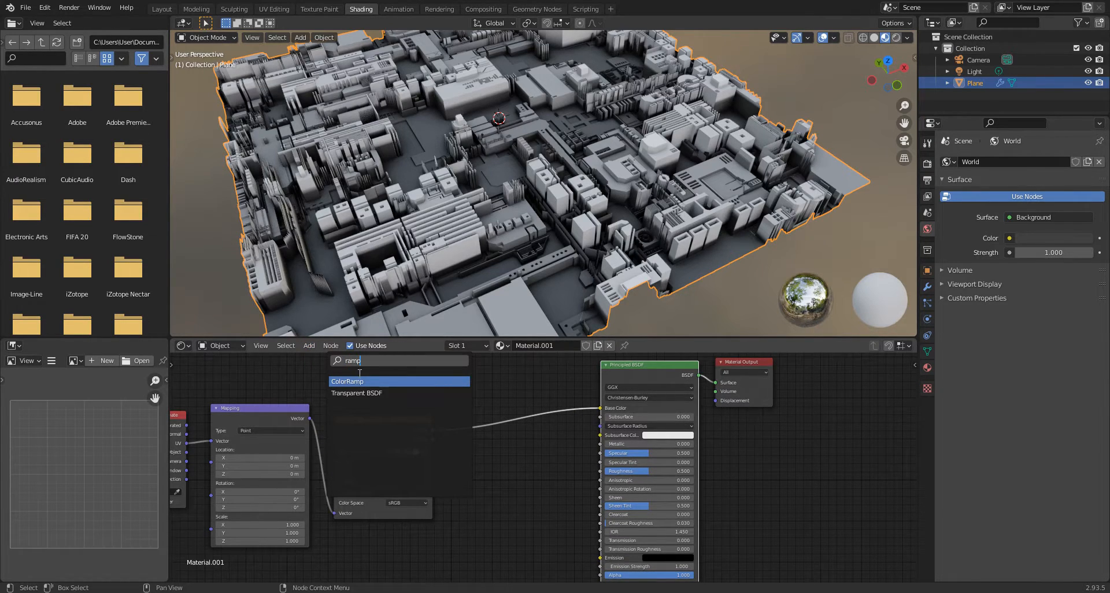
{"action": "left_click", "coordinate": [360, 381]}
{"action": "left_click", "coordinate": [508, 482]}
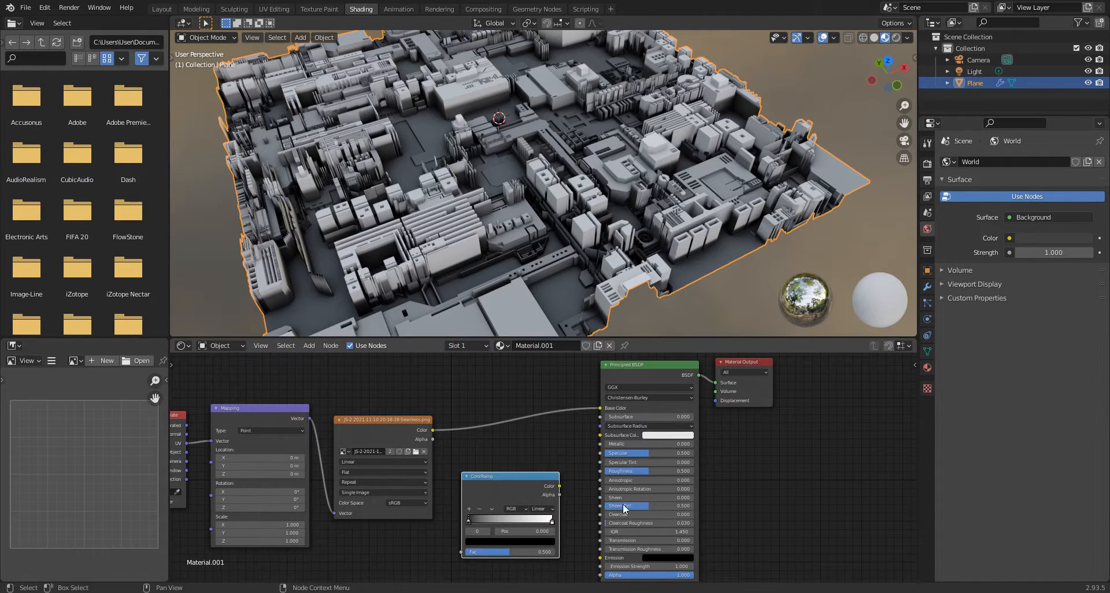
Set the Principled BSDF's Metallic to 1.000 and feed the image's color through the ColorRamp into Roughness
{"action": "left_click_drag", "start_coordinate": [619, 444], "coordinate": [694, 444]}
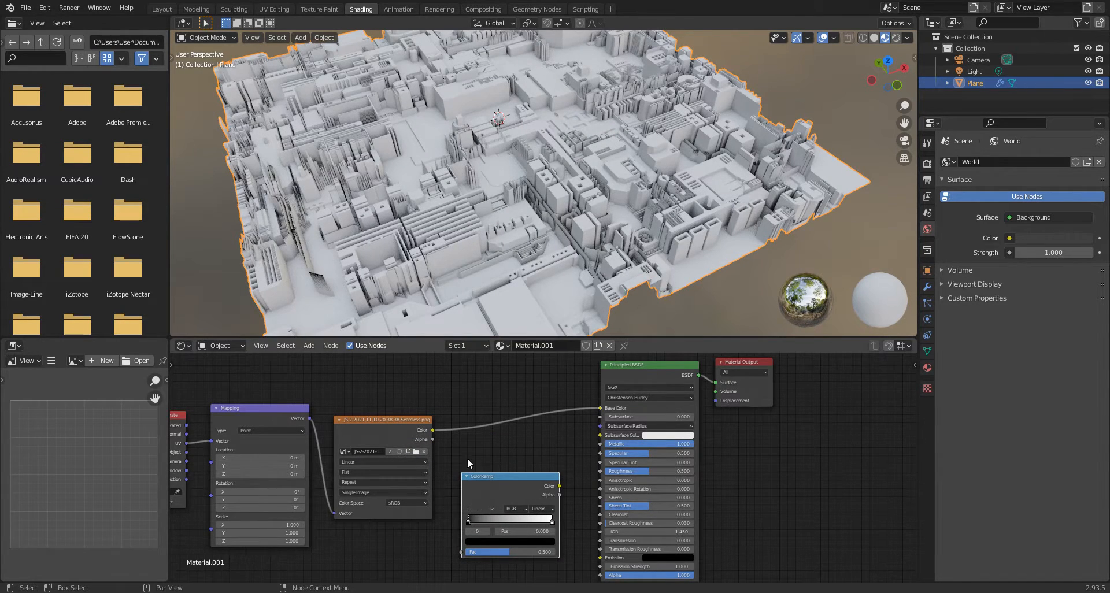
{"action": "left_click_drag", "start_coordinate": [433, 429], "coordinate": [460, 550]}
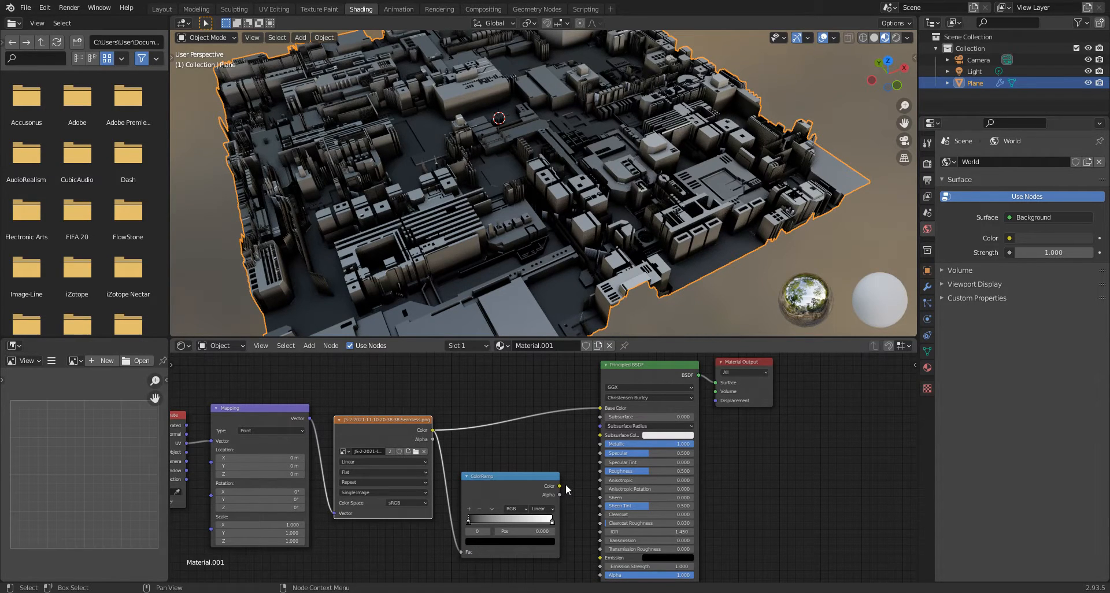
{"action": "left_click_drag", "start_coordinate": [559, 485], "coordinate": [600, 471]}
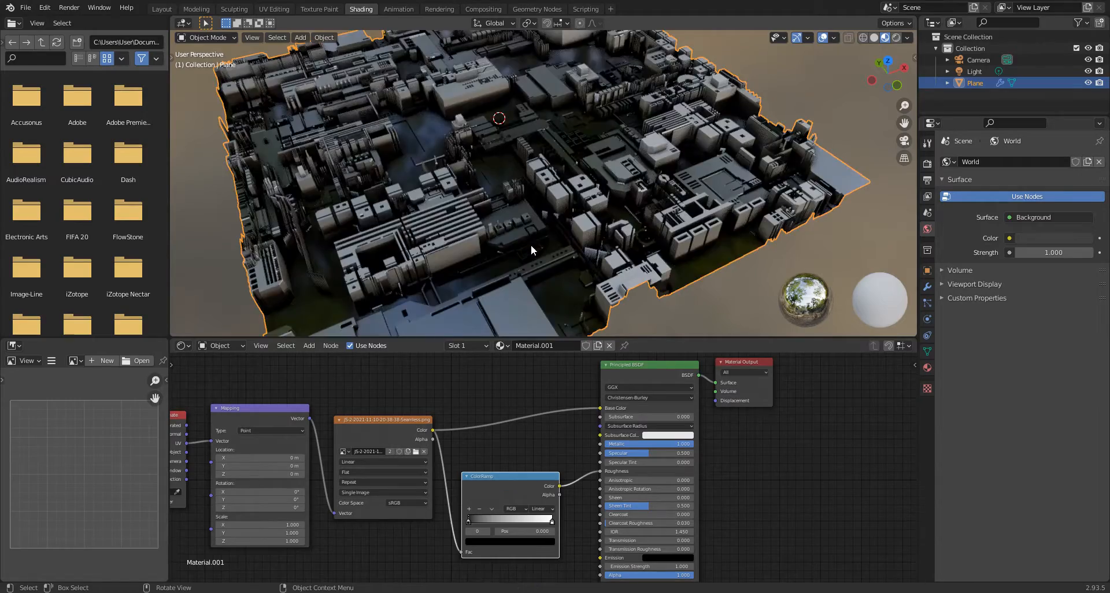
Invert the roughness ColorRamp so white comes first at about 0.33 and black sits near the far end
{"action": "middle_click_drag", "start_coordinate": [505, 217], "coordinate": [590, 243]}
{"action": "middle_click_drag", "start_coordinate": [533, 283], "coordinate": [553, 216]}
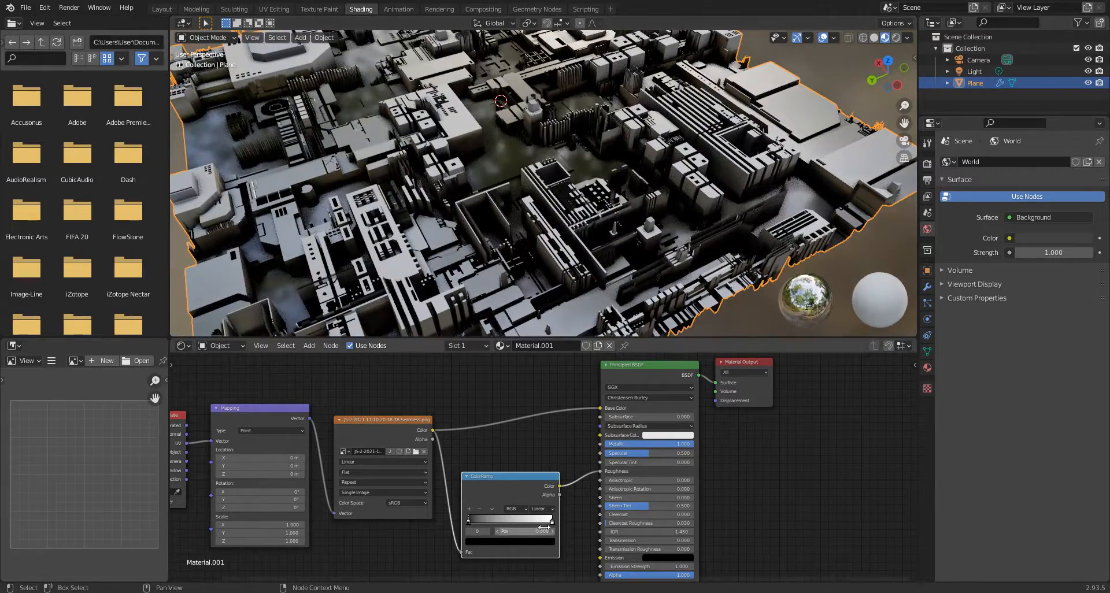
{"action": "mouse_move", "coordinate": [553, 519]}
{"action": "left_mouse_down"}
{"action": "mouse_move", "coordinate": [512, 521]}
{"action": "mouse_move", "coordinate": [551, 522]}
{"action": "left_mouse_up"}
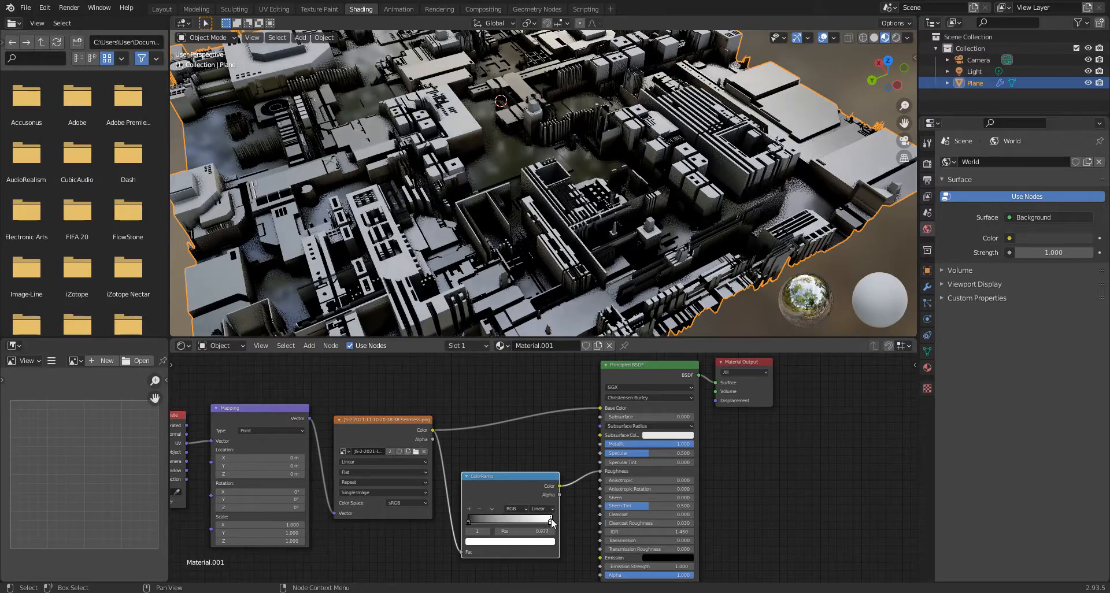
{"action": "mouse_move", "coordinate": [468, 522]}
{"action": "left_mouse_down"}
{"action": "mouse_move", "coordinate": [513, 522]}
{"action": "mouse_move", "coordinate": [451, 523]}
{"action": "mouse_move", "coordinate": [552, 522]}
{"action": "left_mouse_up"}
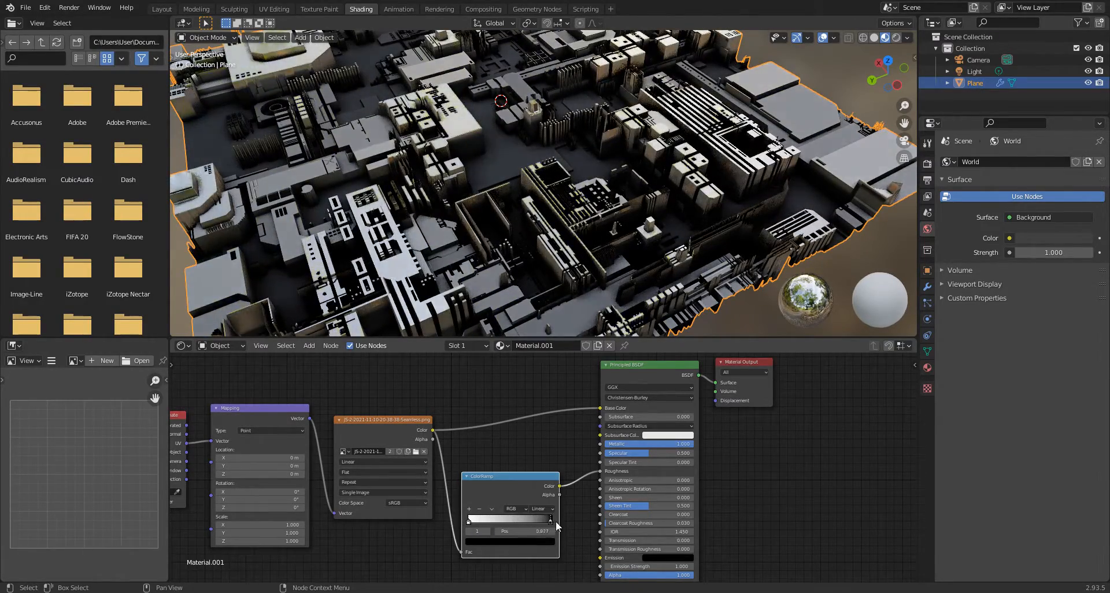
{"action": "middle_click_drag", "start_coordinate": [538, 220], "coordinate": [636, 182]}
{"action": "left_click_drag", "start_coordinate": [468, 523], "coordinate": [497, 523]}
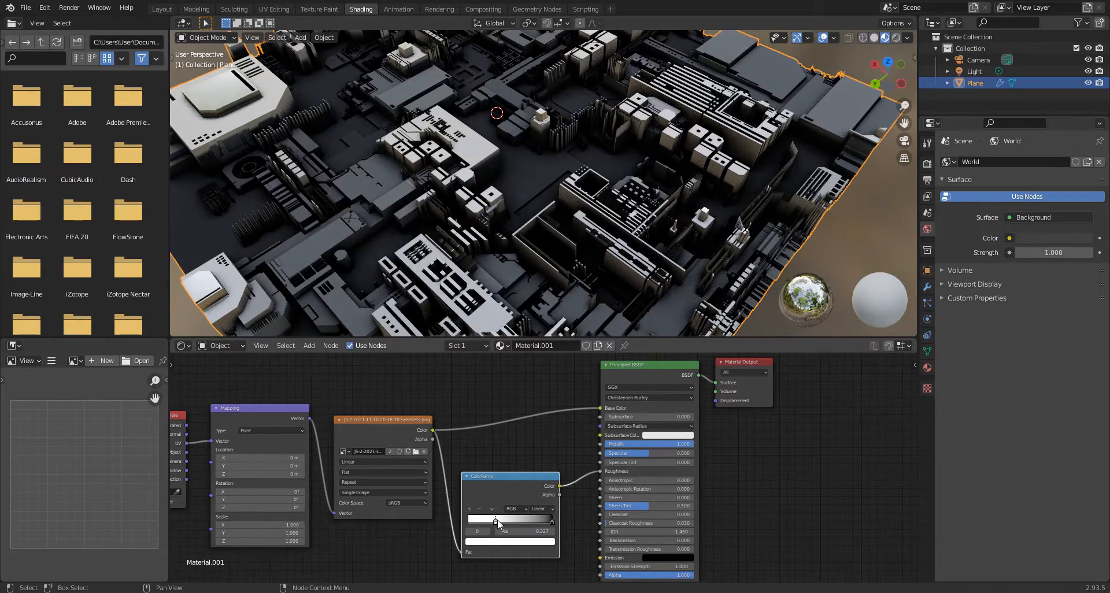
In the Layout workspace, display the scene with rendered shading and enable Screen Space Reflections for Eevee
{"action": "left_click", "coordinate": [162, 9]}
{"action": "middle_click_drag", "start_coordinate": [385, 311], "coordinate": [470, 273]}
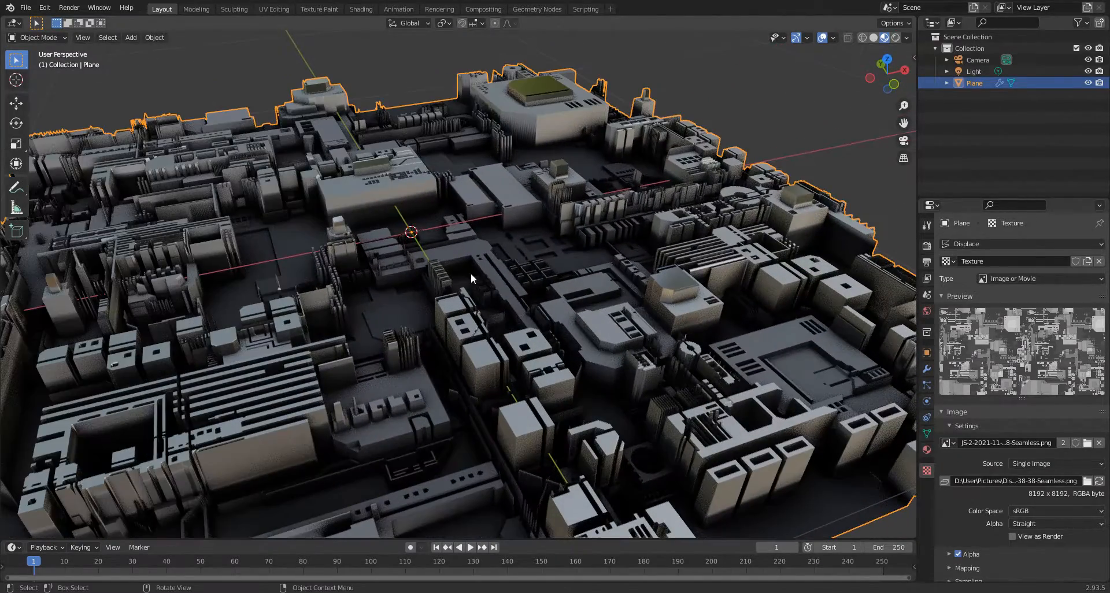
{"action": "left_click", "coordinate": [927, 246]}
{"action": "left_click", "coordinate": [896, 37]}
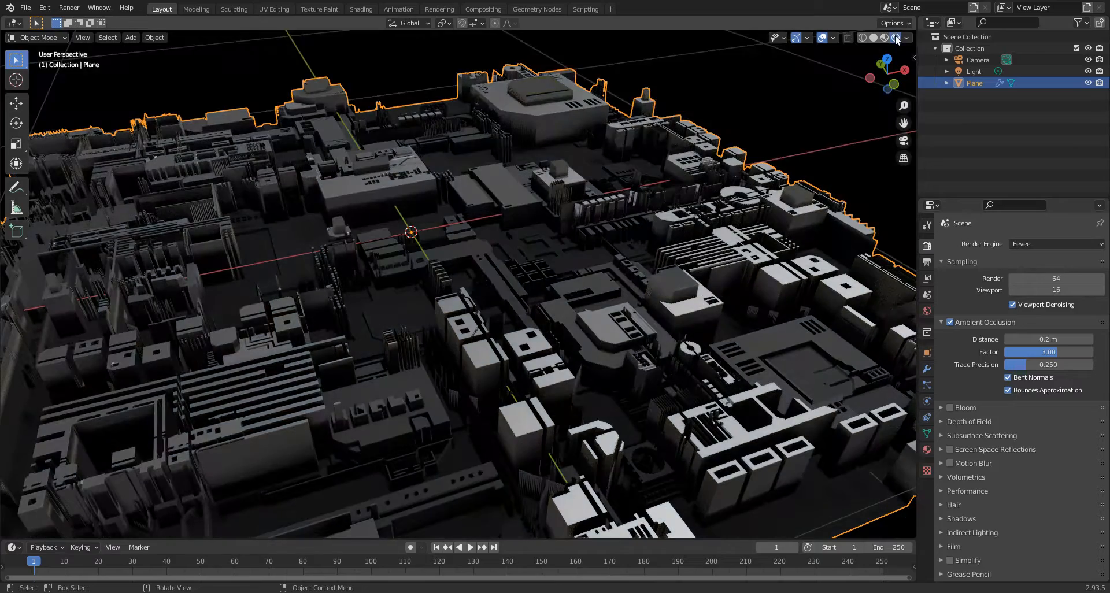
{"action": "mouse_move", "coordinate": [513, 378]}
{"action": "middle_mouse_down"}
{"action": "mouse_move", "coordinate": [502, 373]}
{"action": "mouse_move", "coordinate": [508, 380]}
{"action": "middle_mouse_up"}
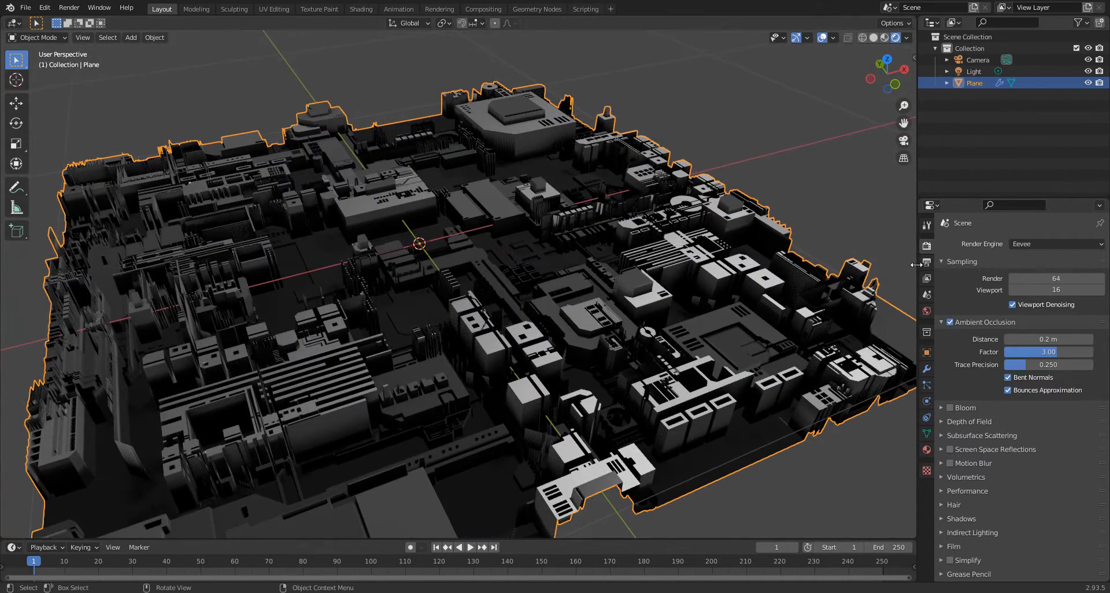
{"action": "left_click", "coordinate": [949, 449]}
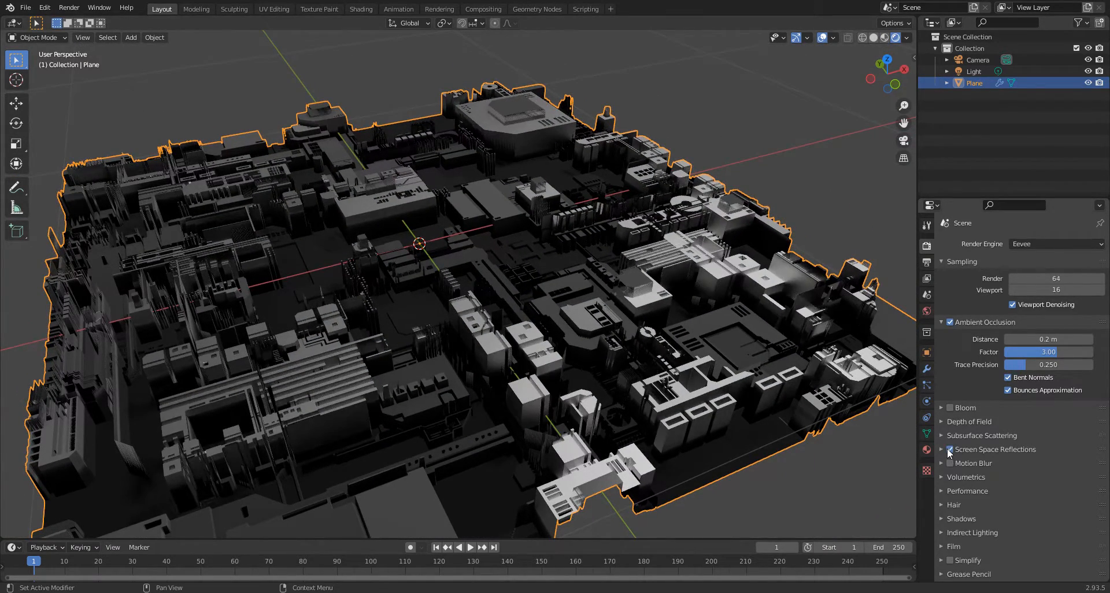
{"action": "middle_click_drag", "start_coordinate": [609, 394], "coordinate": [796, 204]}
Delete the default Light from the scene
{"action": "left_click", "coordinate": [975, 72]}
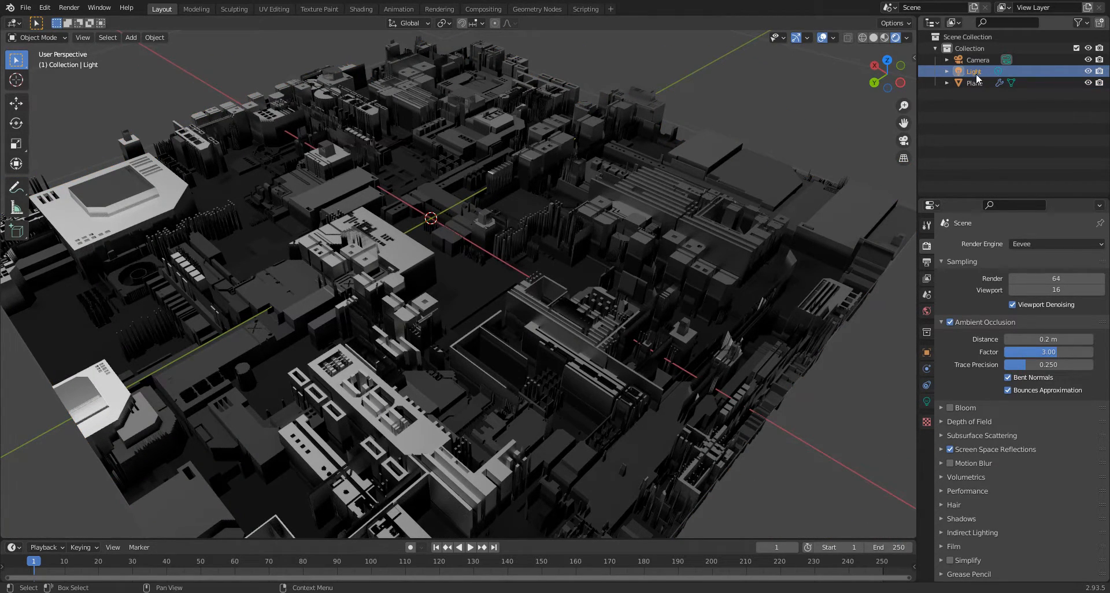
{"action": "key", "text": "x"}
{"action": "right_click", "coordinate": [978, 71]}
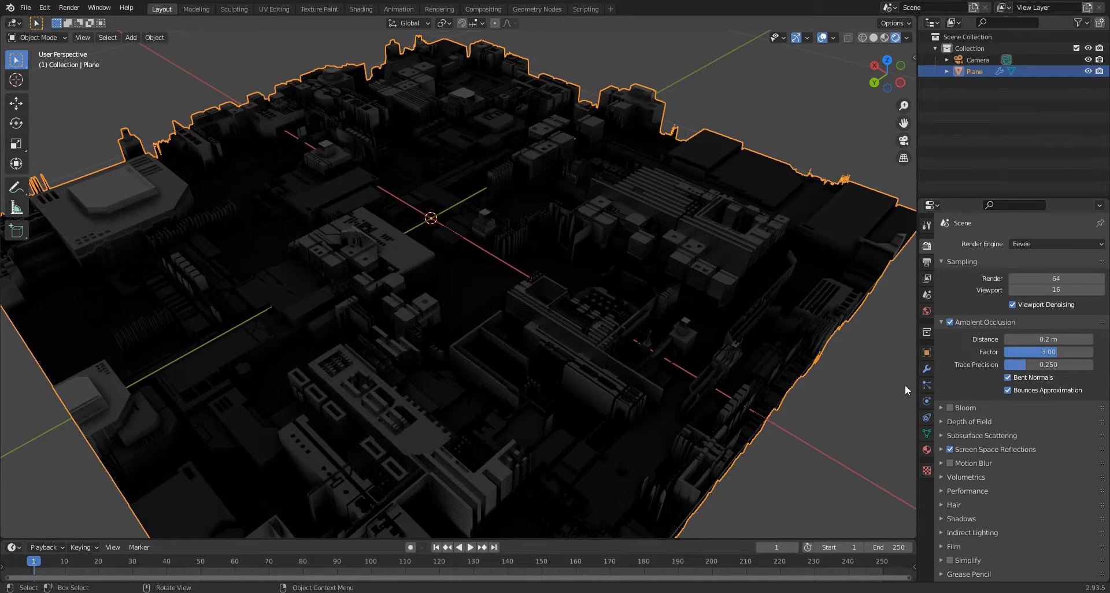
Give the World color an Environment Texture using abandoned_factory_canteen_02_4k.hdr from the HDRIs folder
{"action": "left_click", "coordinate": [927, 311]}
{"action": "left_click", "coordinate": [1010, 320]}
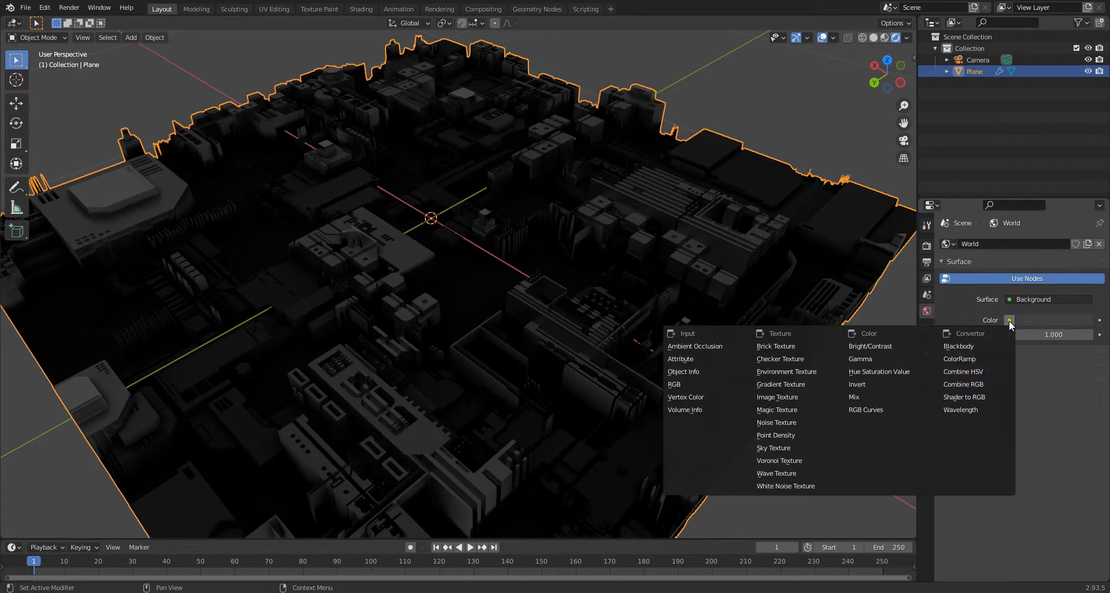
{"action": "left_click", "coordinate": [787, 371]}
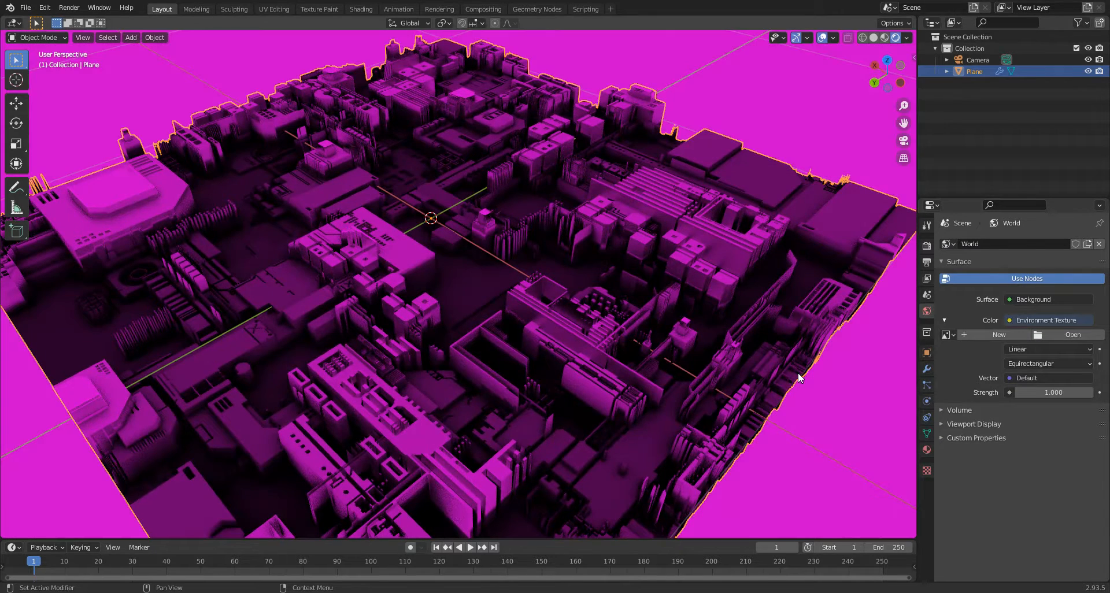
{"action": "left_click", "coordinate": [1060, 336]}
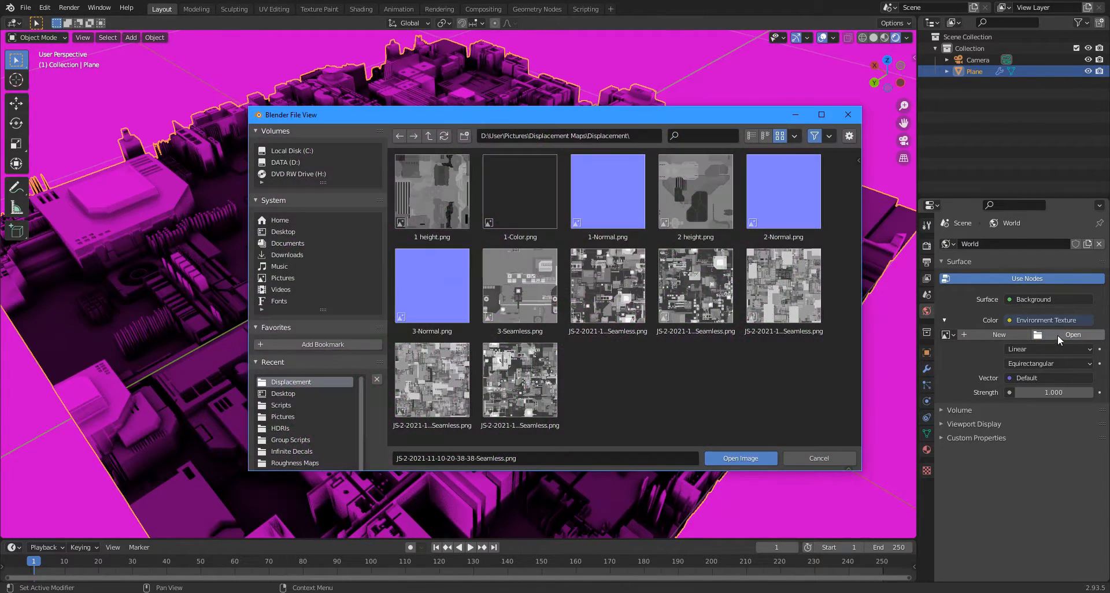
{"action": "left_click", "coordinate": [277, 428]}
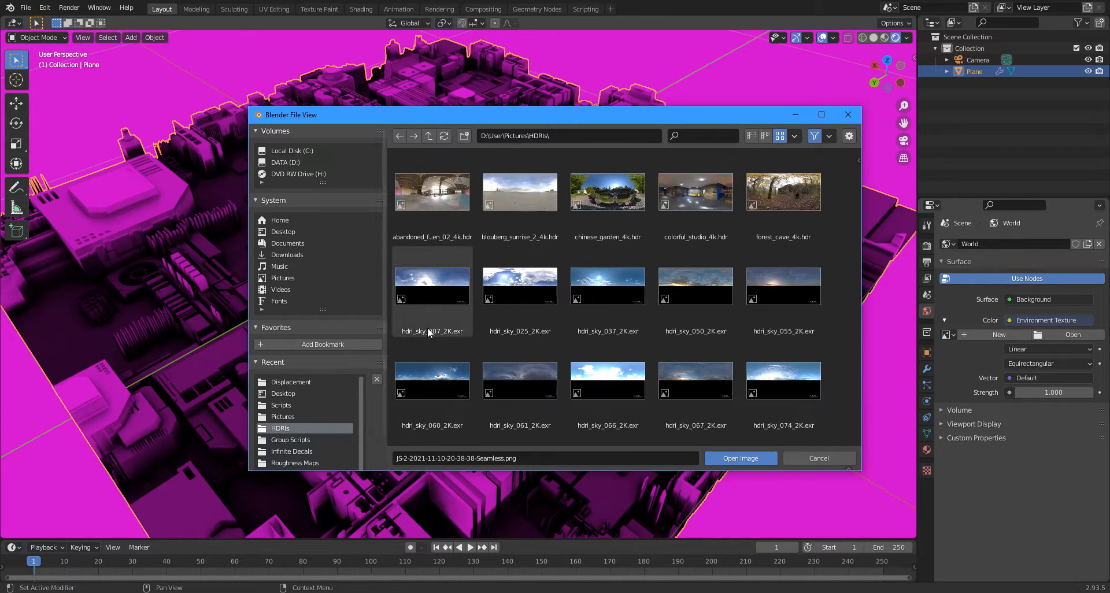
{"action": "left_click", "coordinate": [445, 203]}
{"action": "left_click", "coordinate": [740, 458]}
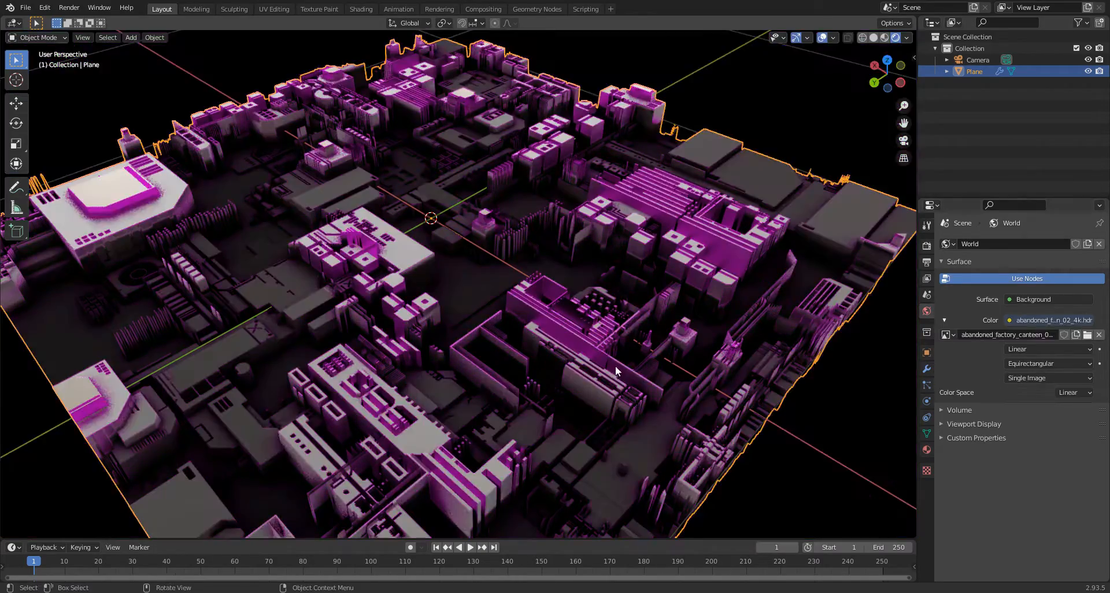
{"action": "middle_click_drag", "start_coordinate": [614, 359], "coordinate": [528, 366]}
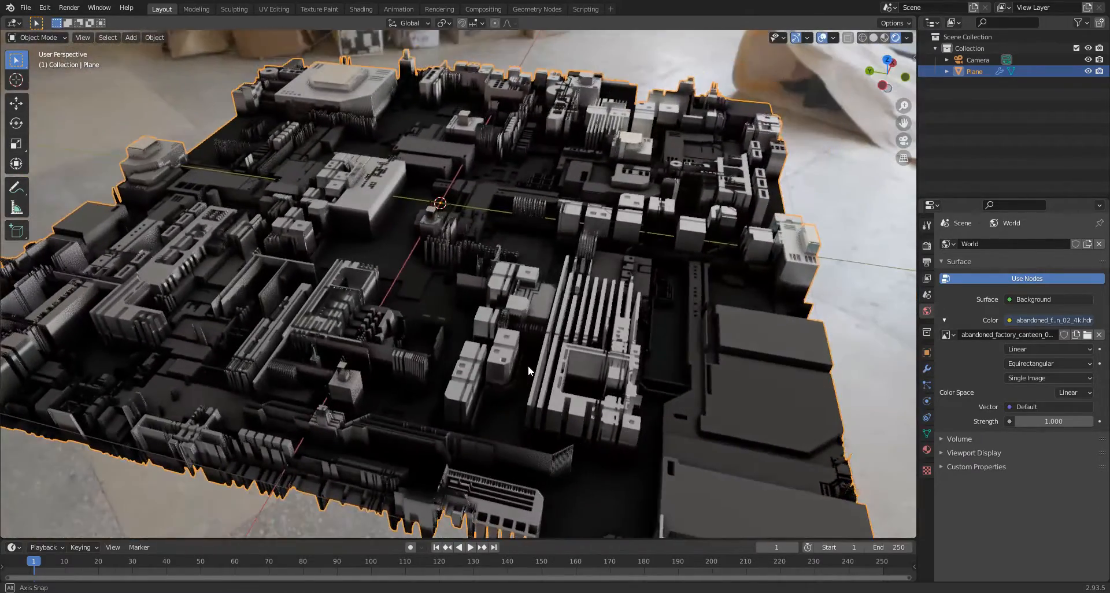
Set the Displace modifier's strength to 0.1 and inspect the flatter city surface
{"action": "left_click", "coordinate": [926, 370]}
{"action": "left_click", "coordinate": [1037, 429]}
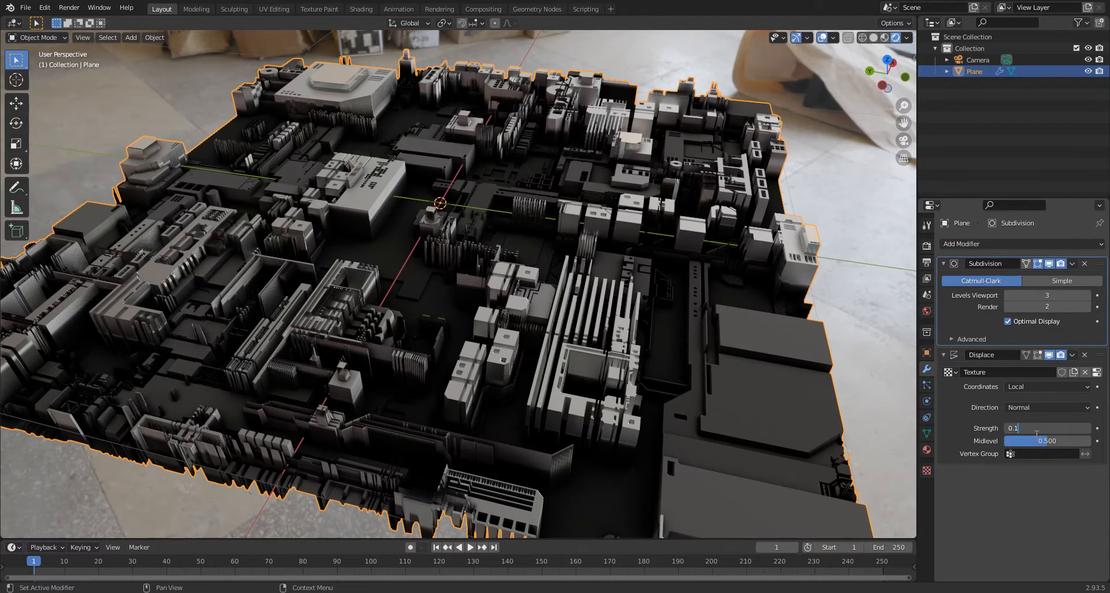
{"action": "key", "text": "Return"}
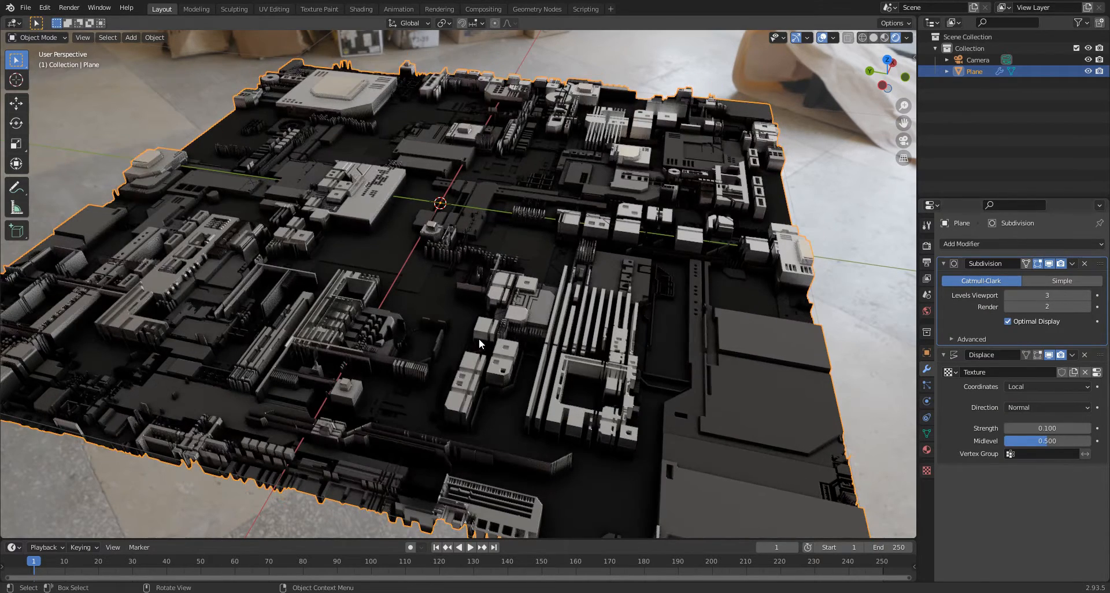
{"action": "middle_click_drag", "start_coordinate": [479, 338], "coordinate": [578, 341]}
{"action": "scroll", "coordinate": [603, 377], "scroll_direction": "up", "scroll_amount": 1}
In Edit Mode from the top view, select the single face in the middle of the small bright square building near the 3D cursor
{"action": "left_click", "coordinate": [927, 450]}
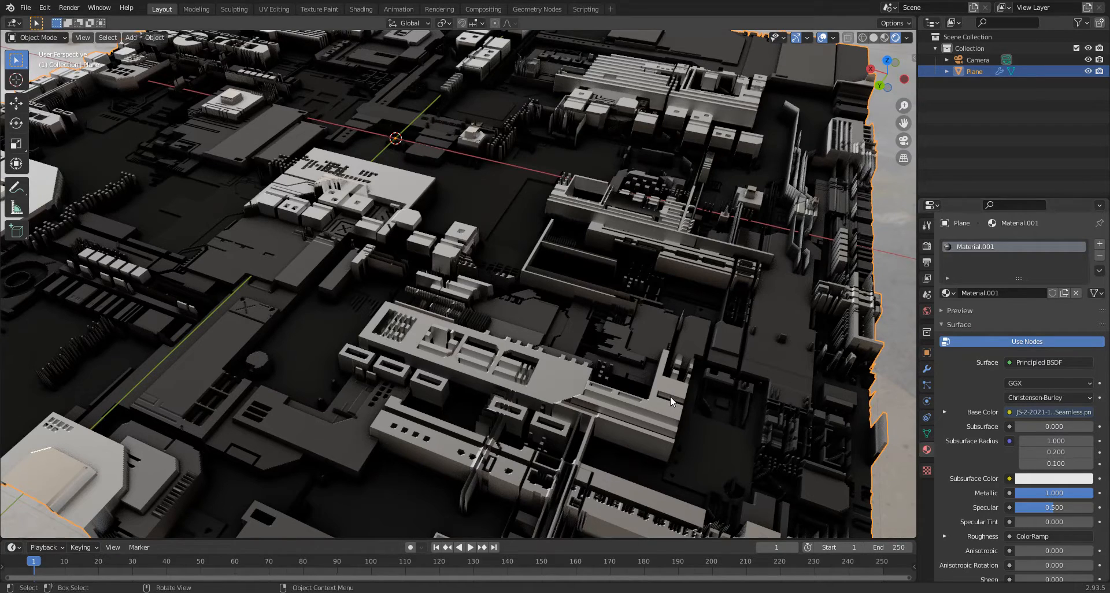
{"action": "scroll", "coordinate": [671, 396], "scroll_direction": "down", "scroll_amount": 3}
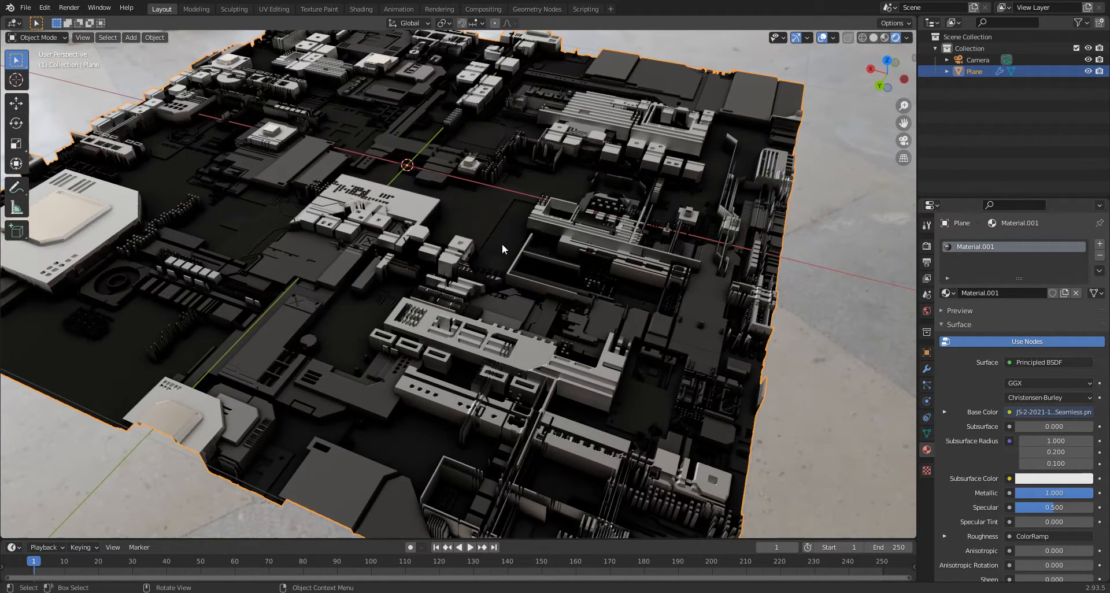
{"action": "key", "text": "Tab"}
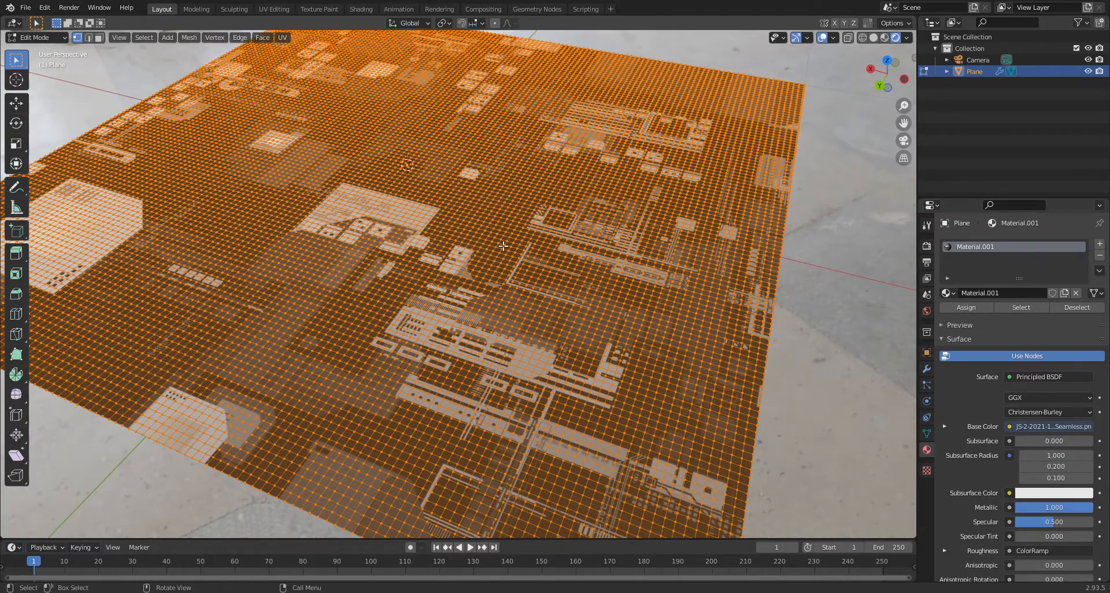
{"action": "key", "text": "KP_7"}
{"action": "scroll", "coordinate": [502, 257], "scroll_direction": "up", "scroll_amount": 6}
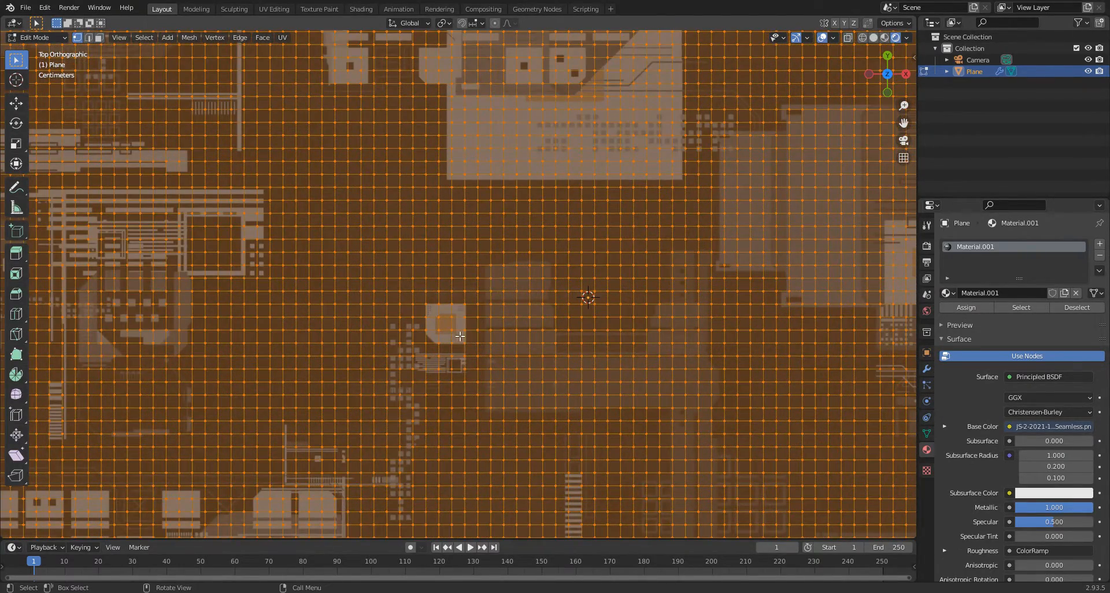
{"action": "left_click", "coordinate": [445, 326]}
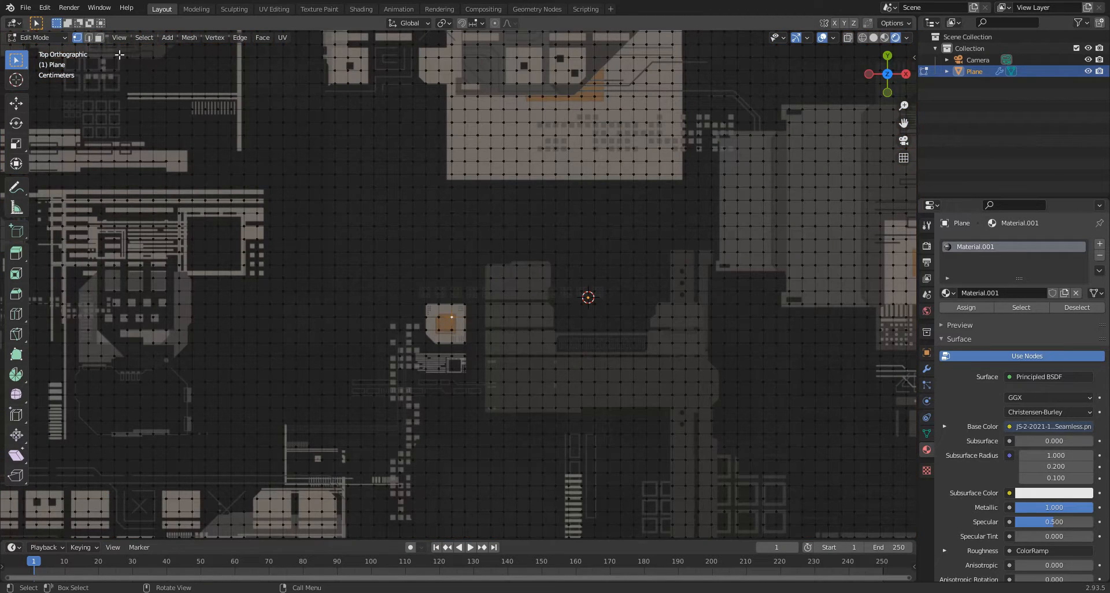
{"action": "left_click", "coordinate": [100, 37]}
{"action": "left_click", "coordinate": [444, 322]}
Add a second material slot with a new material and assign it to the selected face
{"action": "left_click", "coordinate": [1100, 245]}
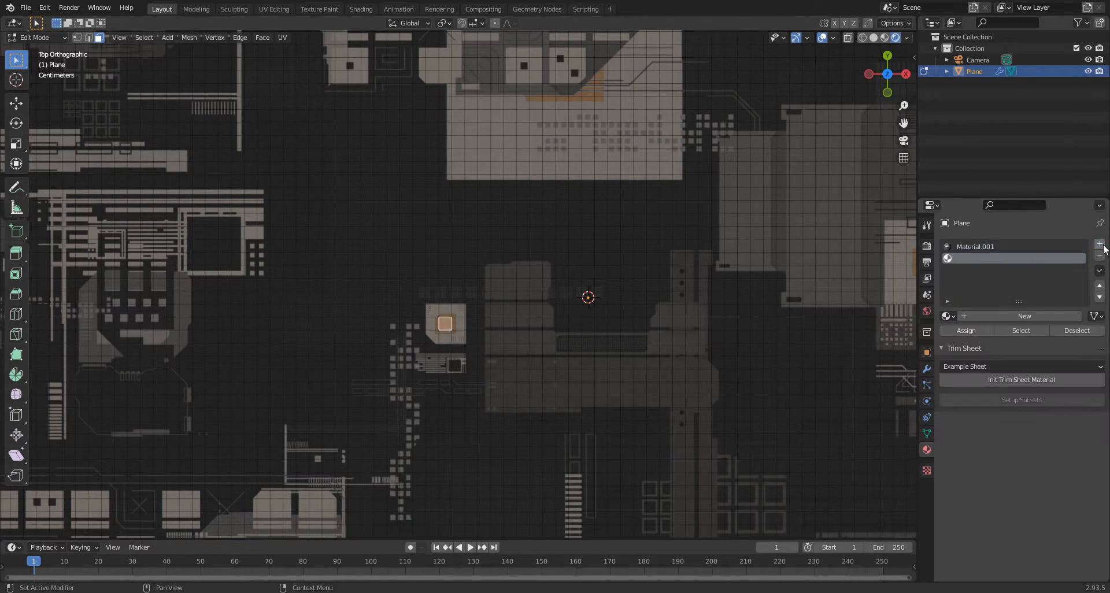
{"action": "left_click", "coordinate": [1011, 318]}
{"action": "left_click", "coordinate": [973, 329]}
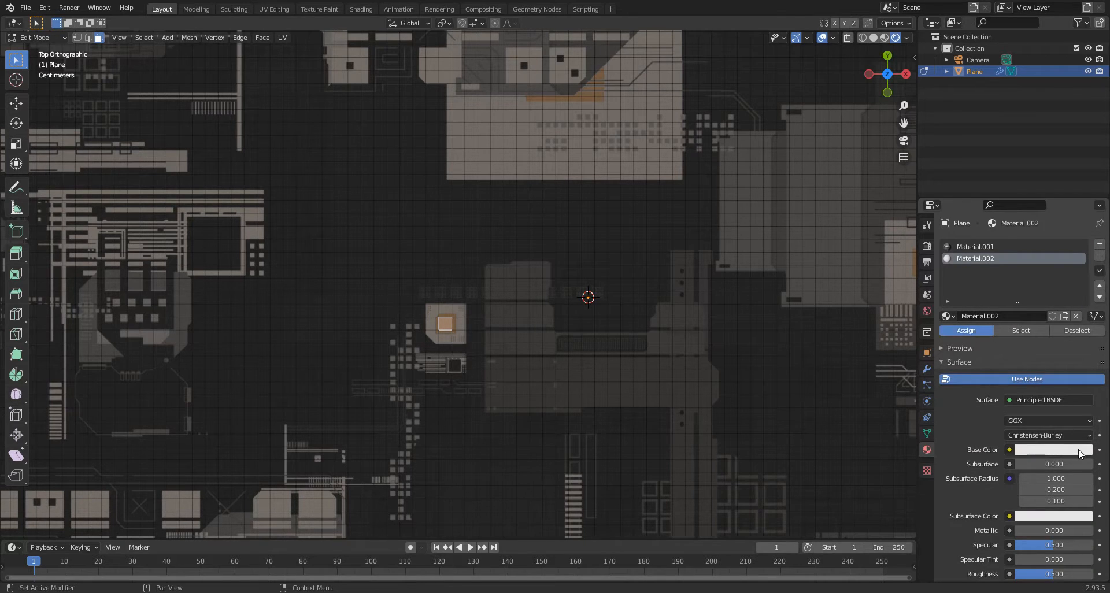
Change the new material's surface to Emission with a strength of 40 and a red color
{"action": "left_click", "coordinate": [1034, 401]}
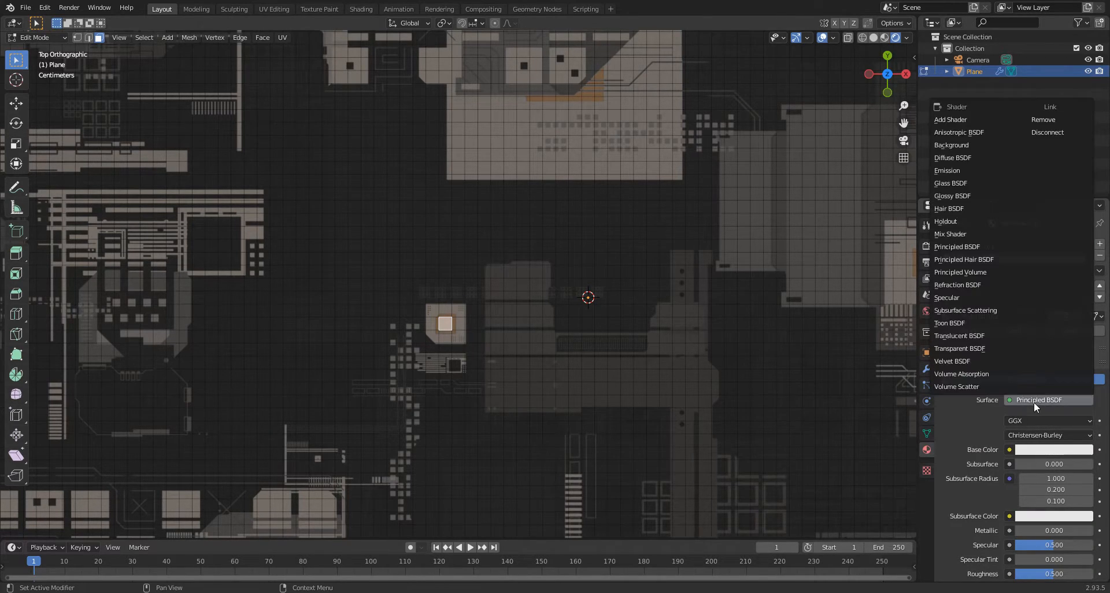
{"action": "left_click", "coordinate": [952, 170]}
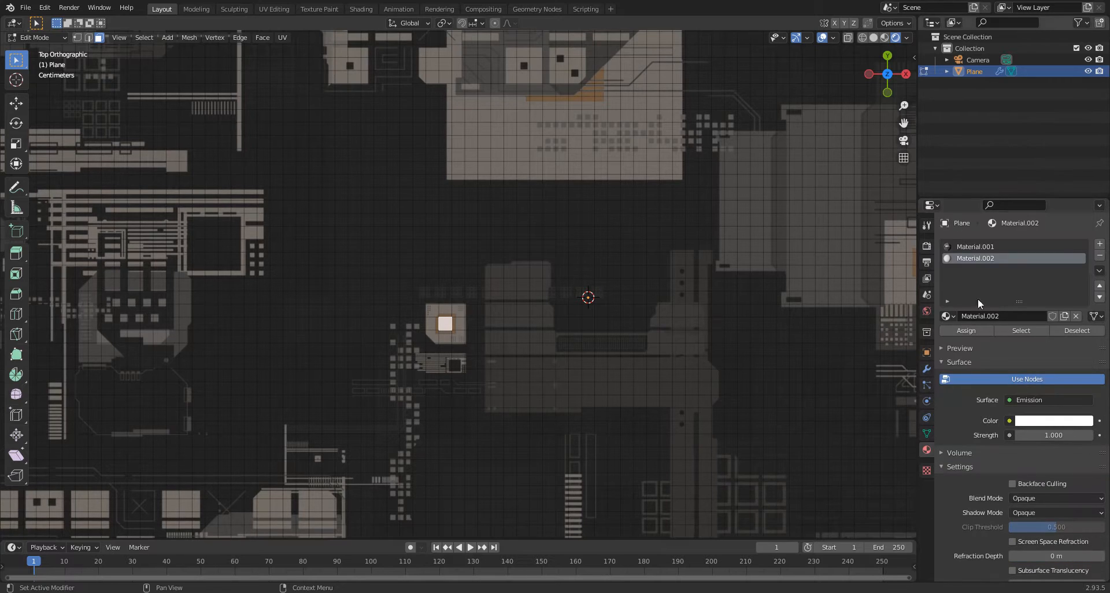
{"action": "left_click", "coordinate": [1058, 435]}
{"action": "type", "text": "40"}
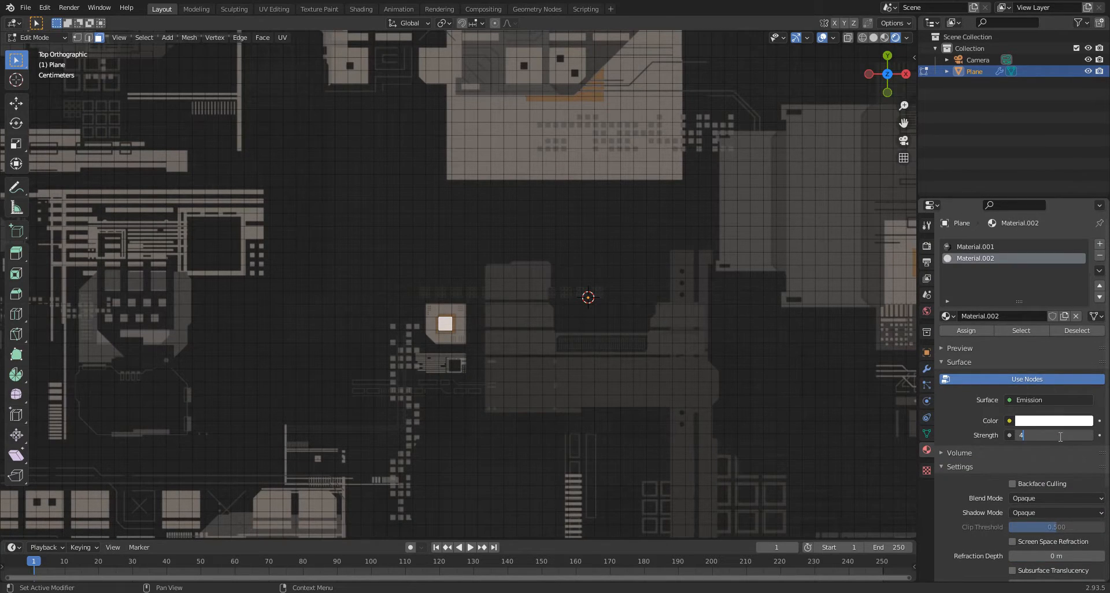
{"action": "key", "text": "Return"}
{"action": "left_click", "coordinate": [1052, 421]}
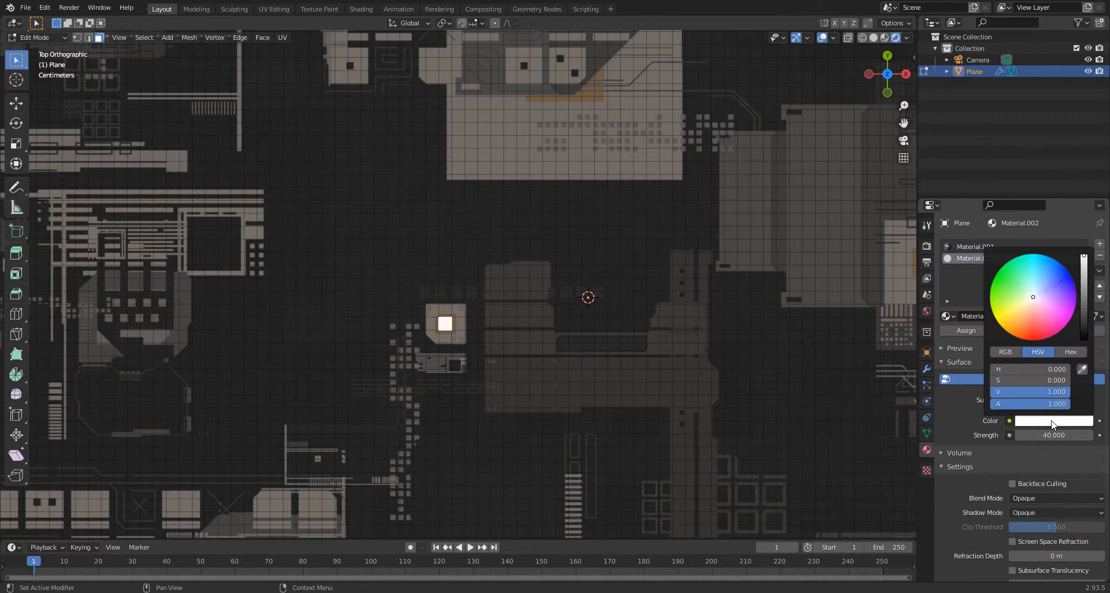
{"action": "left_click_drag", "start_coordinate": [1032, 327], "coordinate": [1028, 340]}
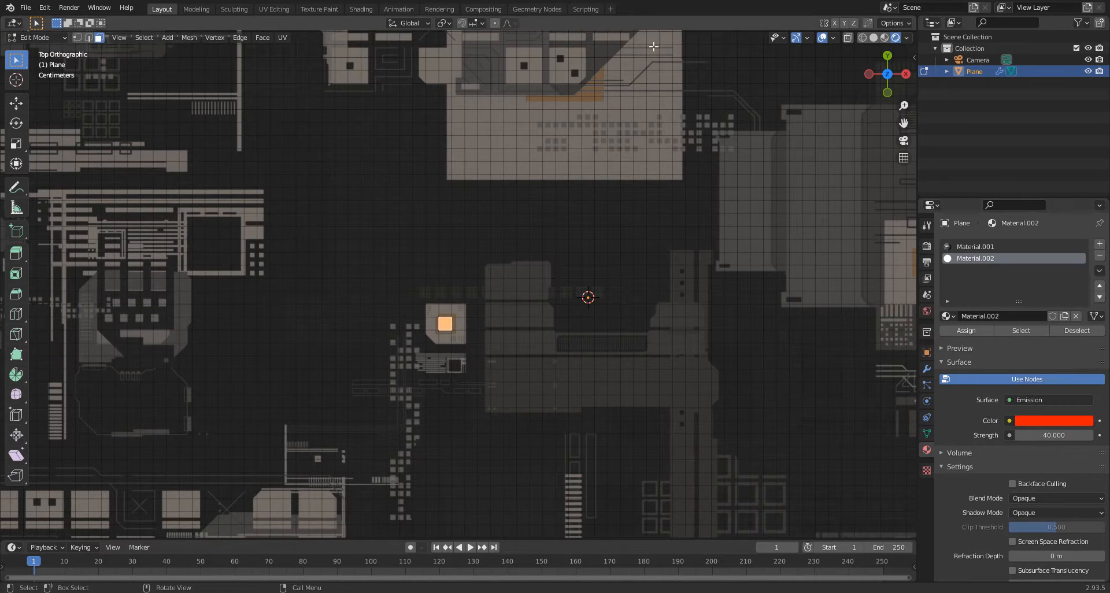
Return to Object Mode and view the surface at an angle with the viewport overlays hidden
{"action": "left_click", "coordinate": [33, 37]}
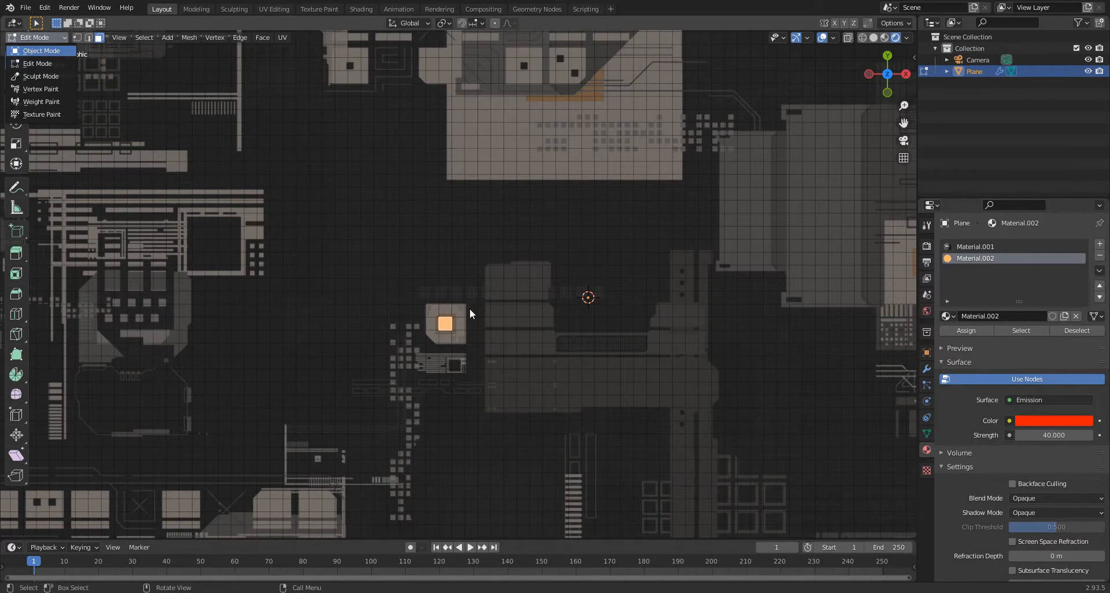
{"action": "key", "text": "Tab"}
{"action": "middle_click_drag", "start_coordinate": [526, 336], "coordinate": [529, 321]}
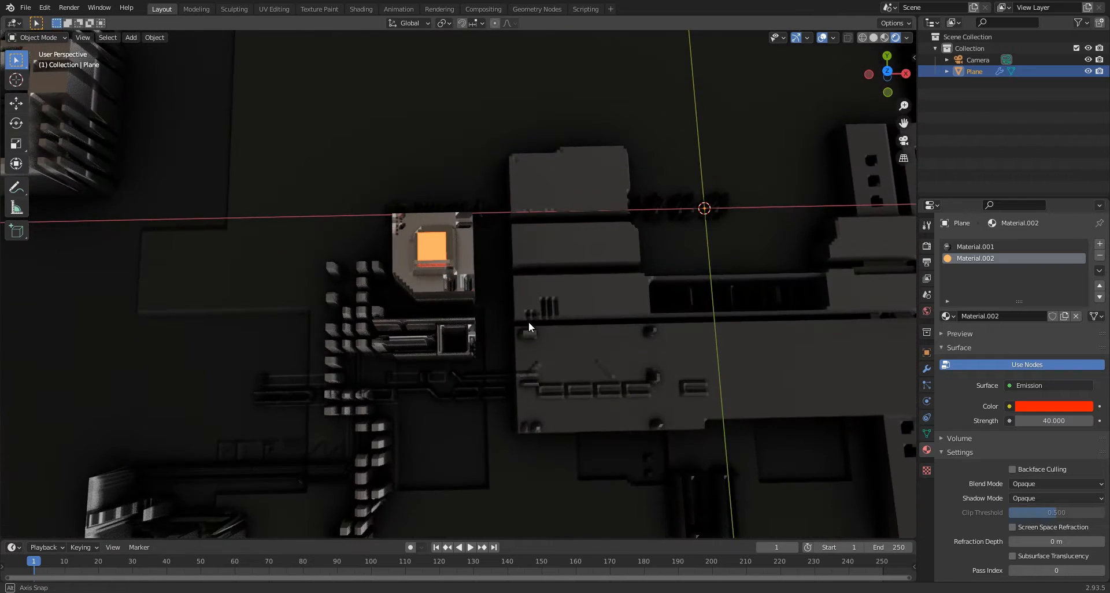
{"action": "left_click", "coordinate": [822, 38]}
{"action": "scroll", "coordinate": [599, 313], "scroll_direction": "down", "scroll_amount": 4}
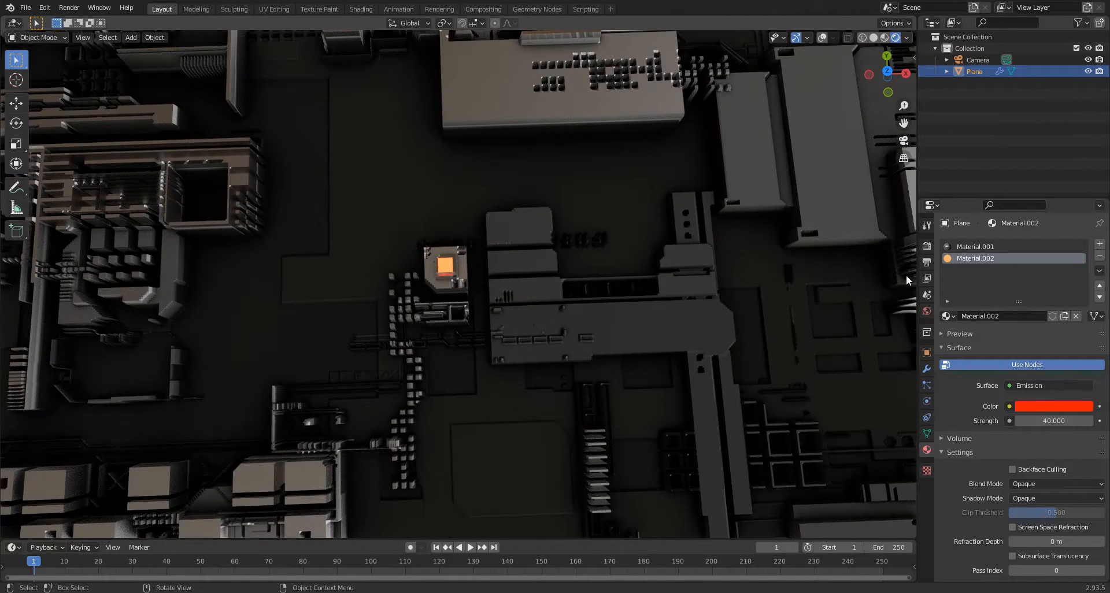
Enable Bloom in the Eevee render settings and inspect the glow of the emissive face
{"action": "left_click", "coordinate": [927, 245]}
{"action": "left_click", "coordinate": [958, 409]}
{"action": "scroll", "coordinate": [553, 301], "scroll_direction": "down", "scroll_amount": 4}
{"action": "middle_click_drag", "start_coordinate": [549, 313], "coordinate": [558, 276]}
{"action": "scroll", "coordinate": [557, 278], "scroll_direction": "up", "scroll_amount": 8}
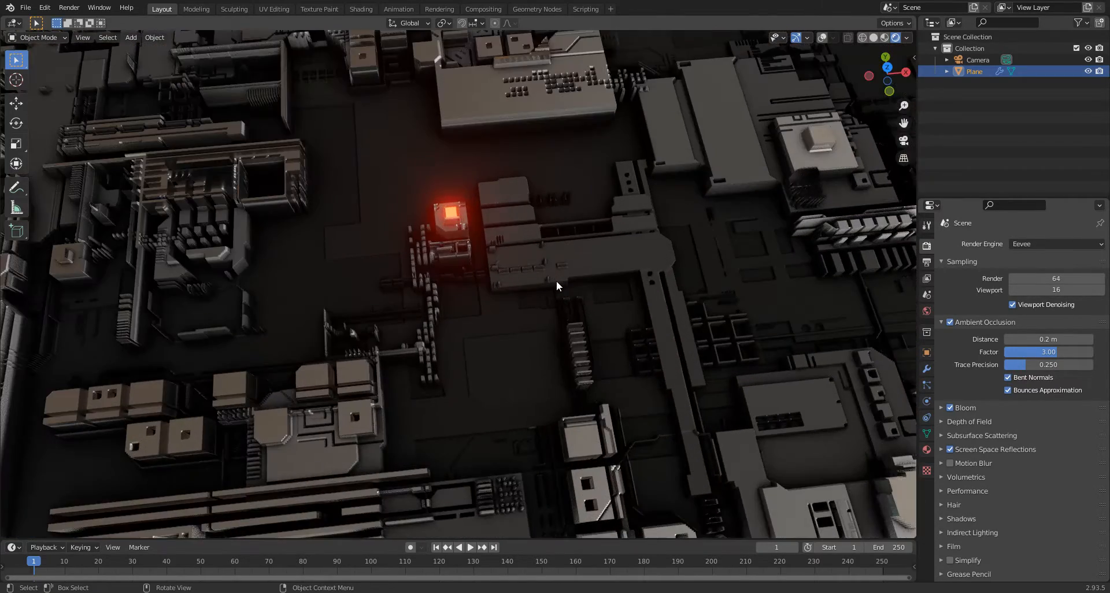
Show the overlays again and enter Edit Mode on the plane in the top view
{"action": "key", "text": "KP_7"}
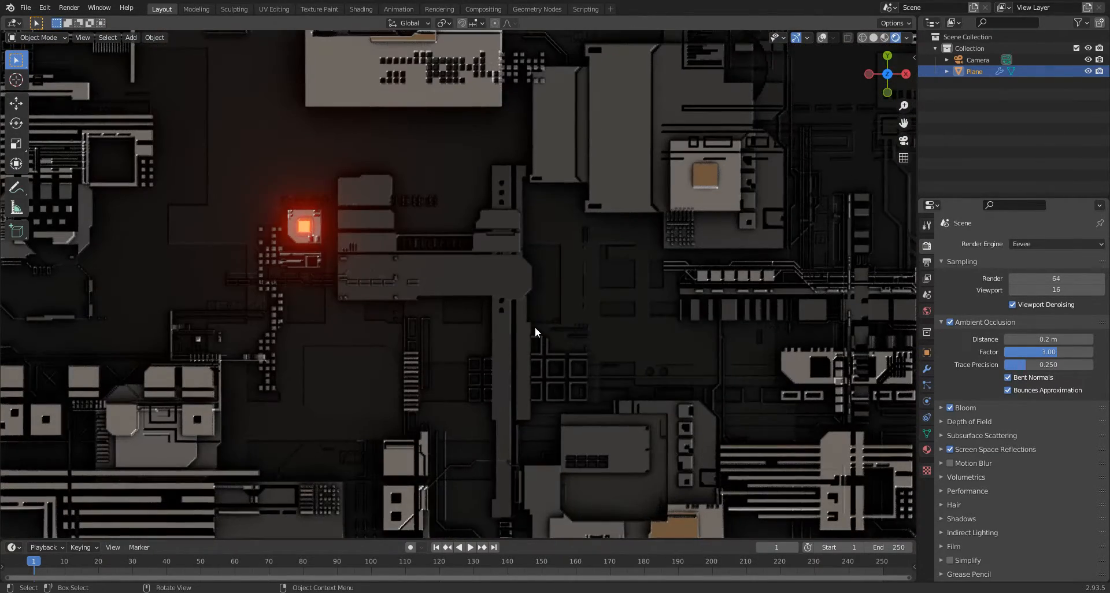
{"action": "left_click", "coordinate": [822, 37]}
{"action": "scroll", "coordinate": [547, 235], "scroll_direction": "down", "scroll_amount": 3}
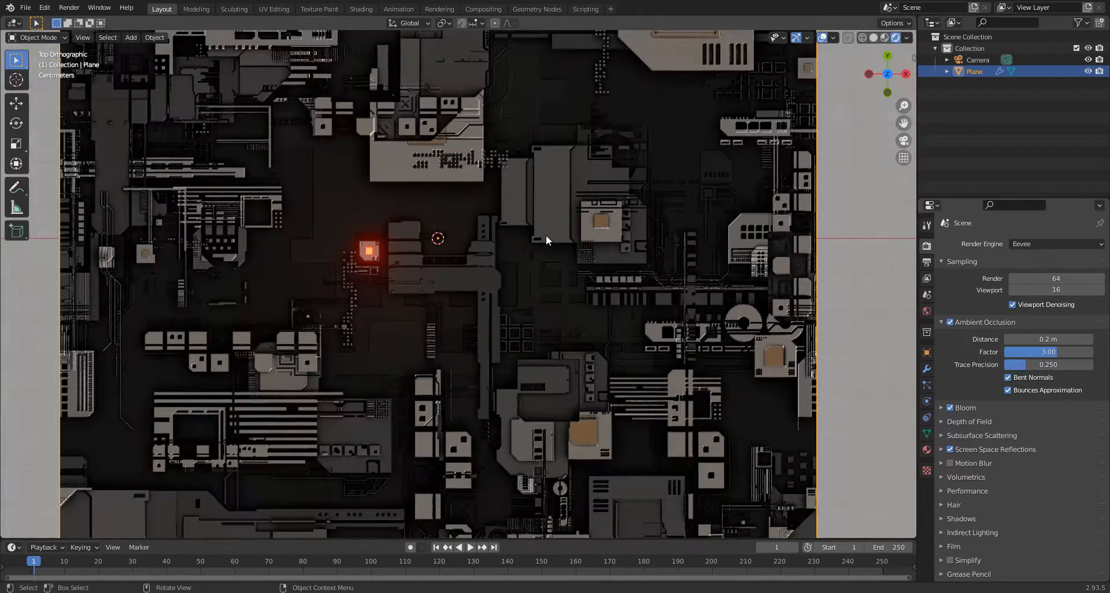
{"action": "key", "text": "Tab"}
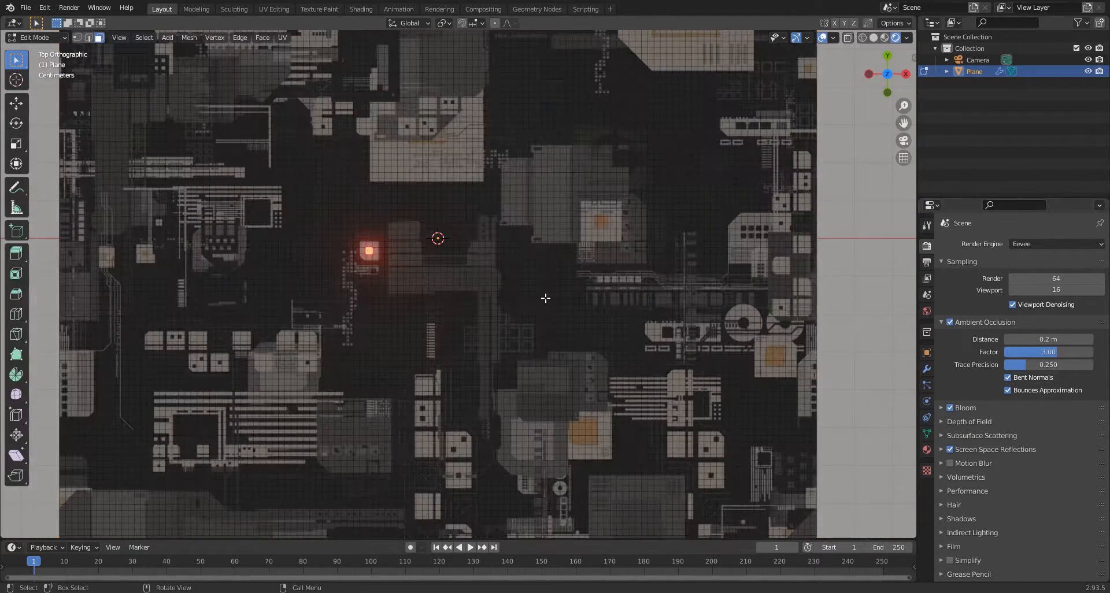
Select a block of faces on a bright square building near the plane's lower edge and assign Material.002 to it
{"action": "scroll", "coordinate": [655, 247], "scroll_direction": "up", "scroll_amount": 3}
{"action": "middle_click_drag", "start_coordinate": [657, 242], "coordinate": [480, 155], "text": "shift"}
{"action": "middle_click_drag", "start_coordinate": [510, 376], "coordinate": [675, 217], "text": "shift"}
{"action": "scroll", "coordinate": [429, 371], "scroll_direction": "up", "scroll_amount": 3}
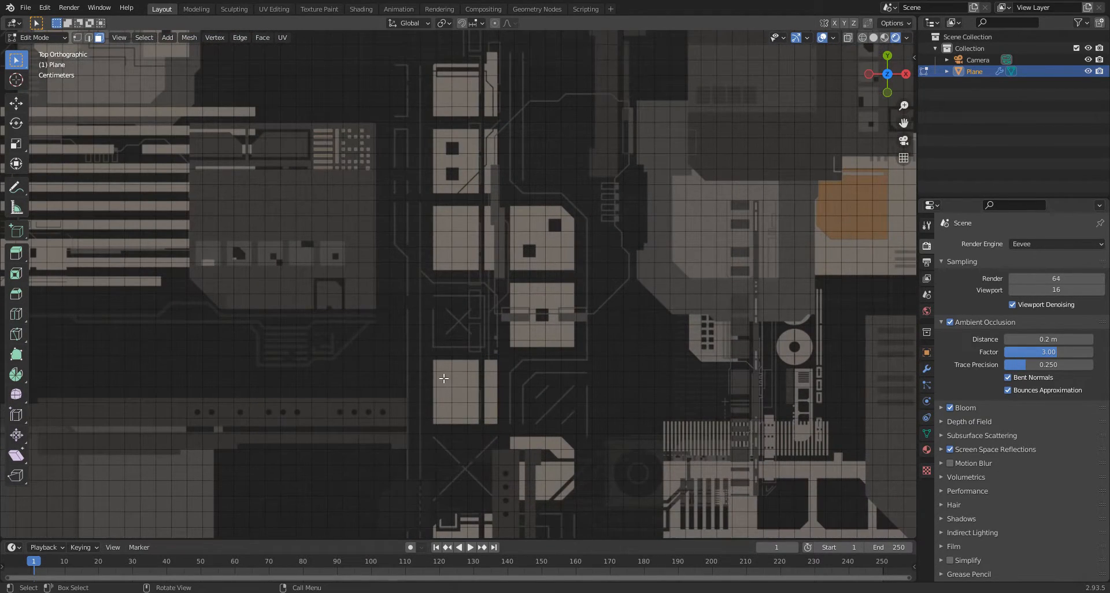
{"action": "left_click_drag", "start_coordinate": [444, 379], "coordinate": [461, 413]}
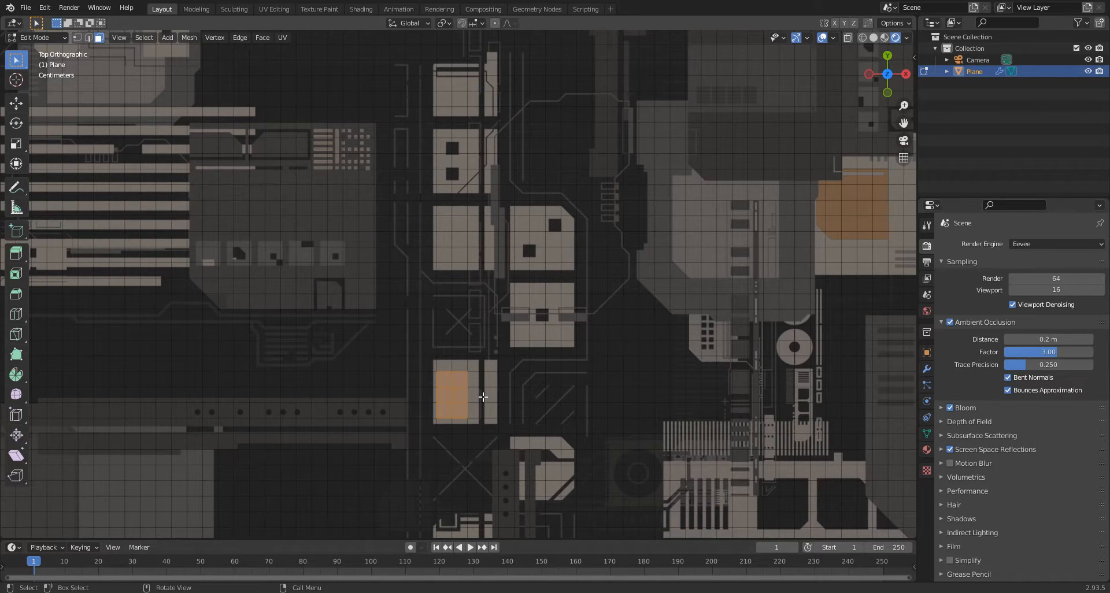
{"action": "left_click", "coordinate": [927, 449]}
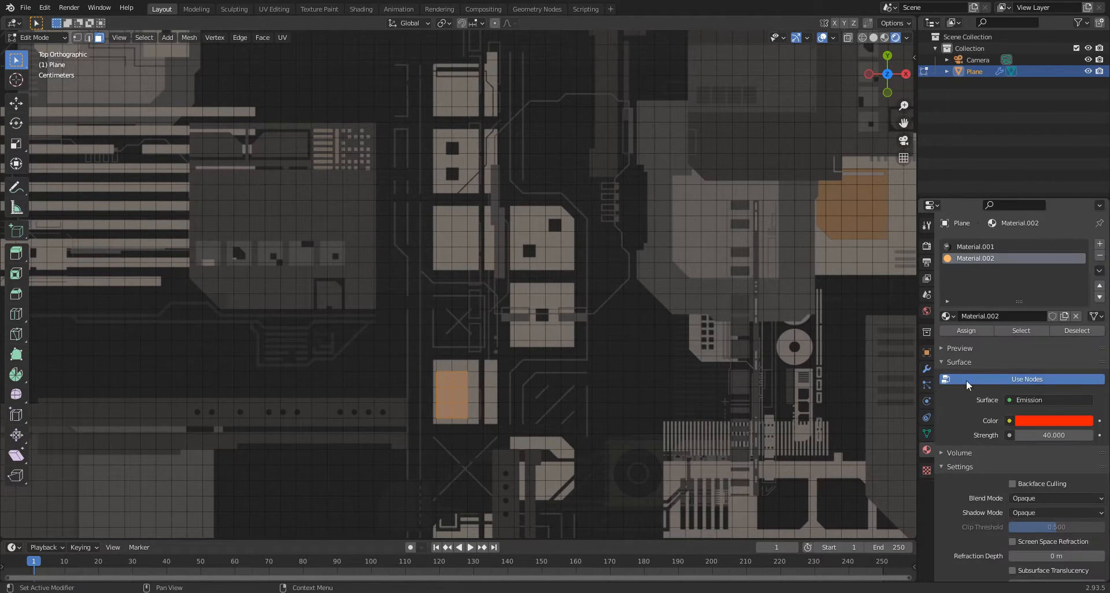
{"action": "left_click", "coordinate": [976, 333]}
{"action": "scroll", "coordinate": [483, 289], "scroll_direction": "down", "scroll_amount": 6}
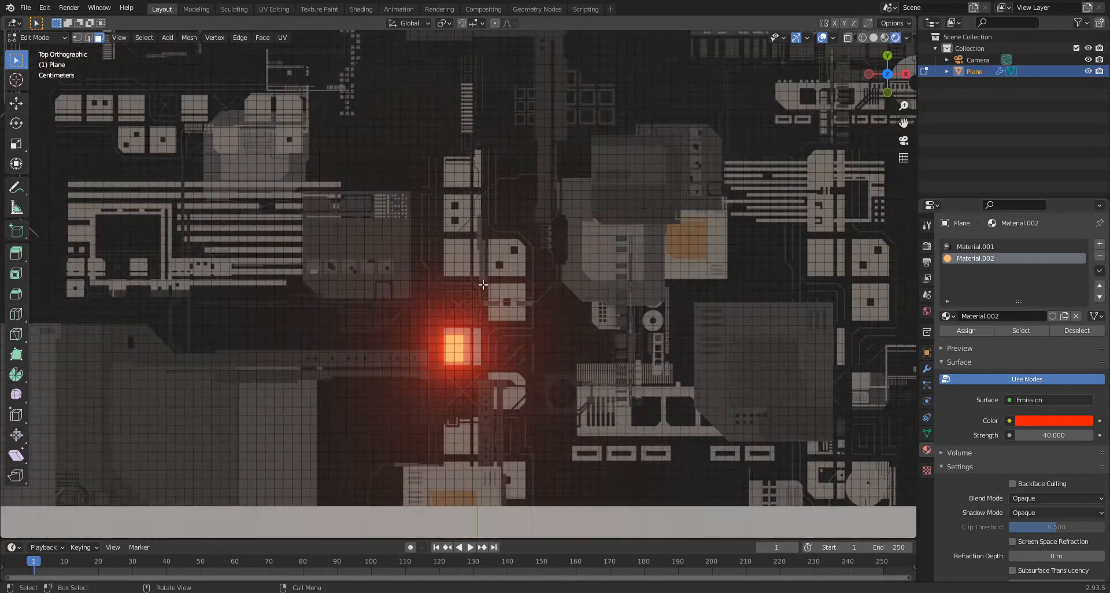
Assign Material.002 to a block of faces on the small square building beside the large bright slab north of the 3D cursor
{"action": "scroll", "coordinate": [508, 185], "scroll_direction": "up", "scroll_amount": 3}
{"action": "middle_click_drag", "start_coordinate": [509, 185], "coordinate": [397, 265], "text": "shift"}
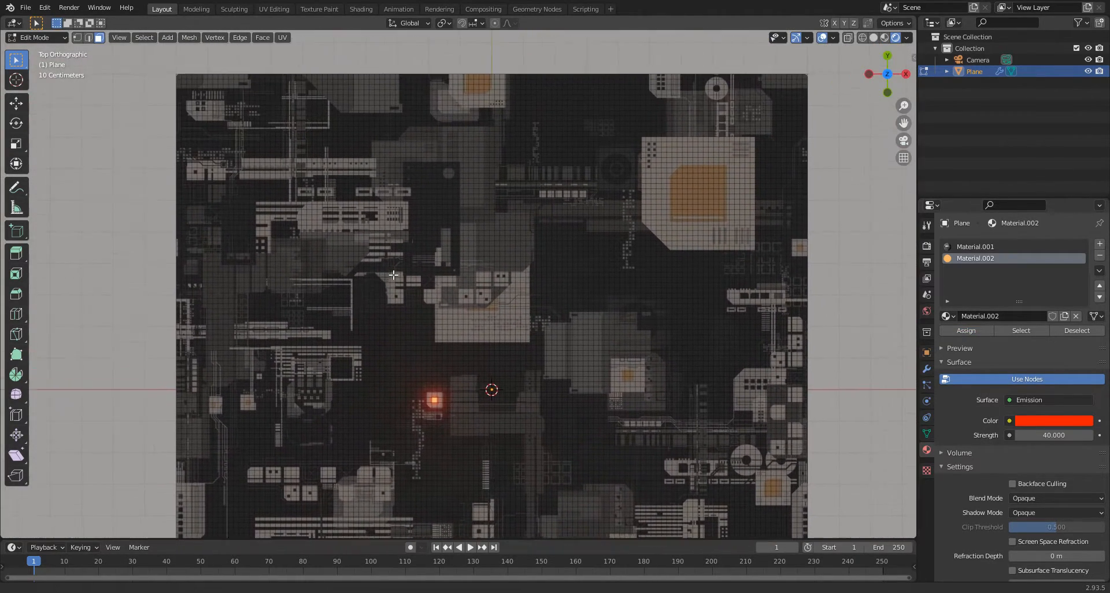
{"action": "scroll", "coordinate": [375, 229], "scroll_direction": "up", "scroll_amount": 5}
{"action": "scroll", "coordinate": [355, 295], "scroll_direction": "up", "scroll_amount": 1}
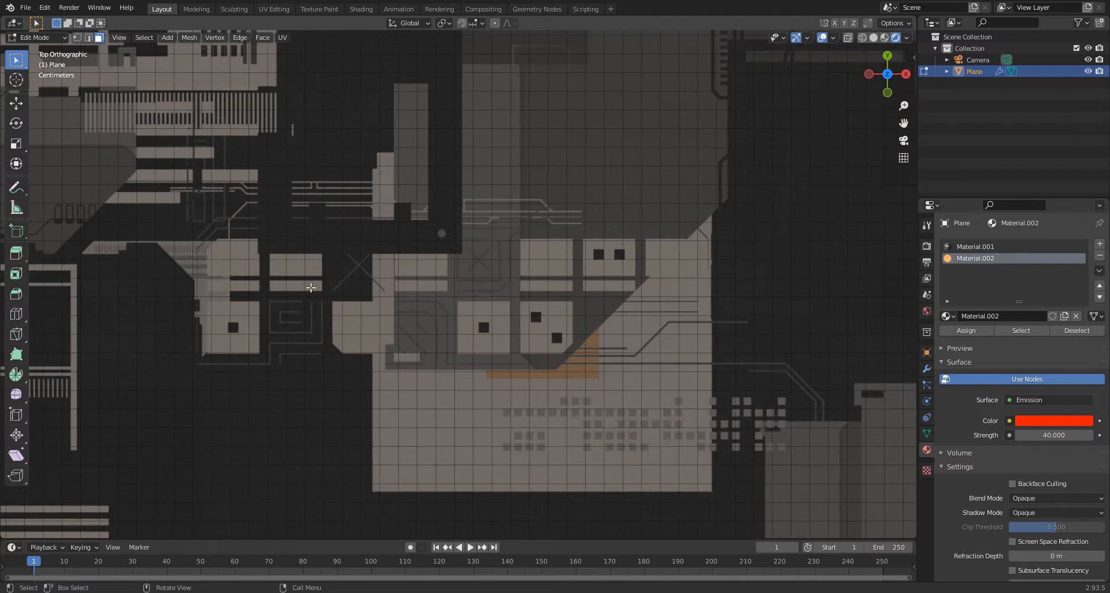
{"action": "left_click", "coordinate": [225, 257]}
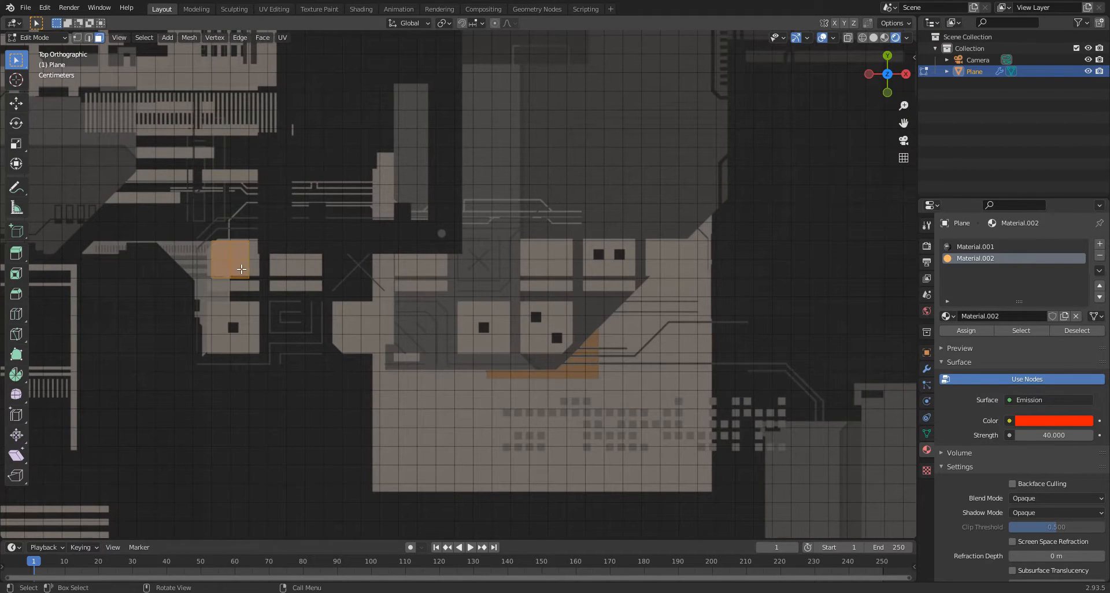
{"action": "scroll", "coordinate": [709, 332], "scroll_direction": "down", "scroll_amount": 5}
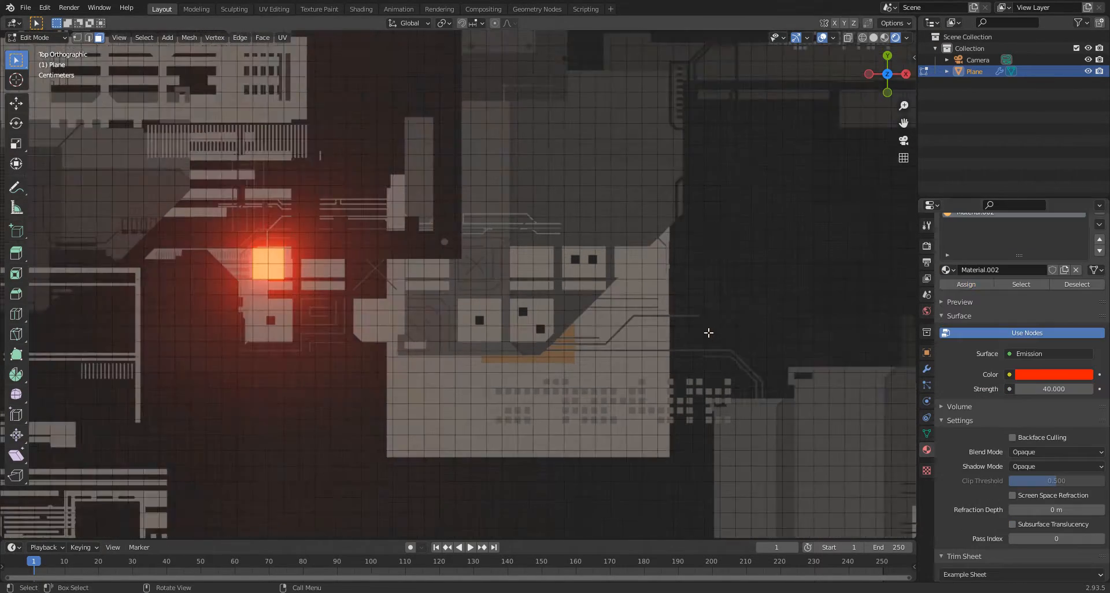
Assign Material.002 to the central faces of two chip-like buildings, one near the plane's right edge and one southwest of it
{"action": "middle_click_drag", "start_coordinate": [709, 332], "coordinate": [463, 261], "text": "shift"}
{"action": "scroll", "coordinate": [636, 412], "scroll_direction": "up", "scroll_amount": 3}
{"action": "middle_click_drag", "start_coordinate": [663, 434], "coordinate": [651, 301]}
{"action": "scroll", "coordinate": [640, 417], "scroll_direction": "down", "scroll_amount": 7}
{"action": "scroll", "coordinate": [688, 409], "scroll_direction": "up", "scroll_amount": 2}
{"action": "middle_click_drag", "start_coordinate": [711, 431], "coordinate": [557, 160], "text": "shift"}
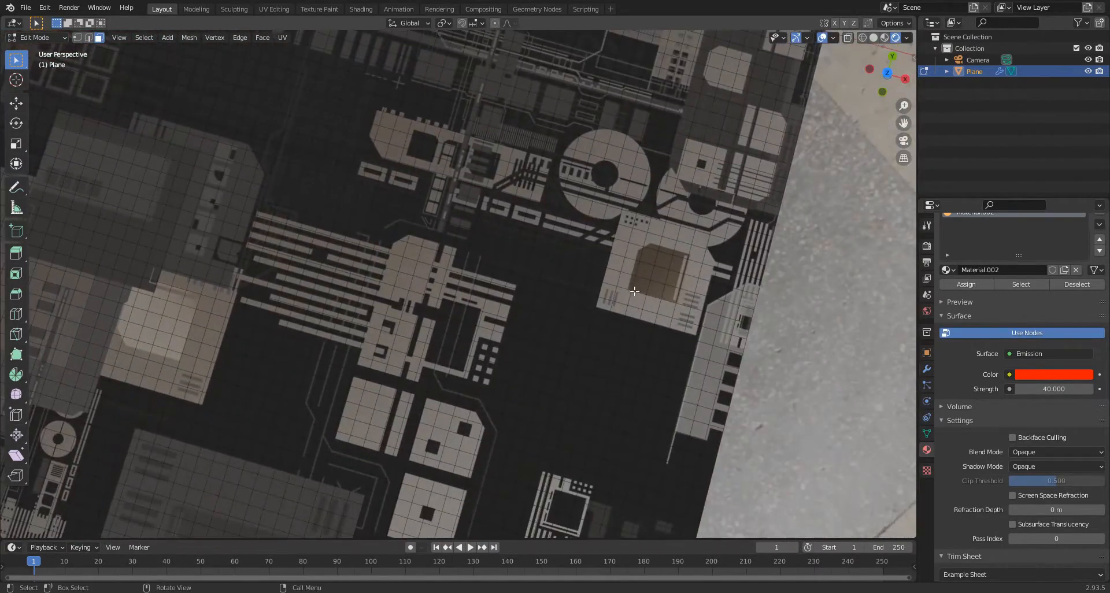
{"action": "left_click_drag", "start_coordinate": [645, 255], "coordinate": [665, 292]}
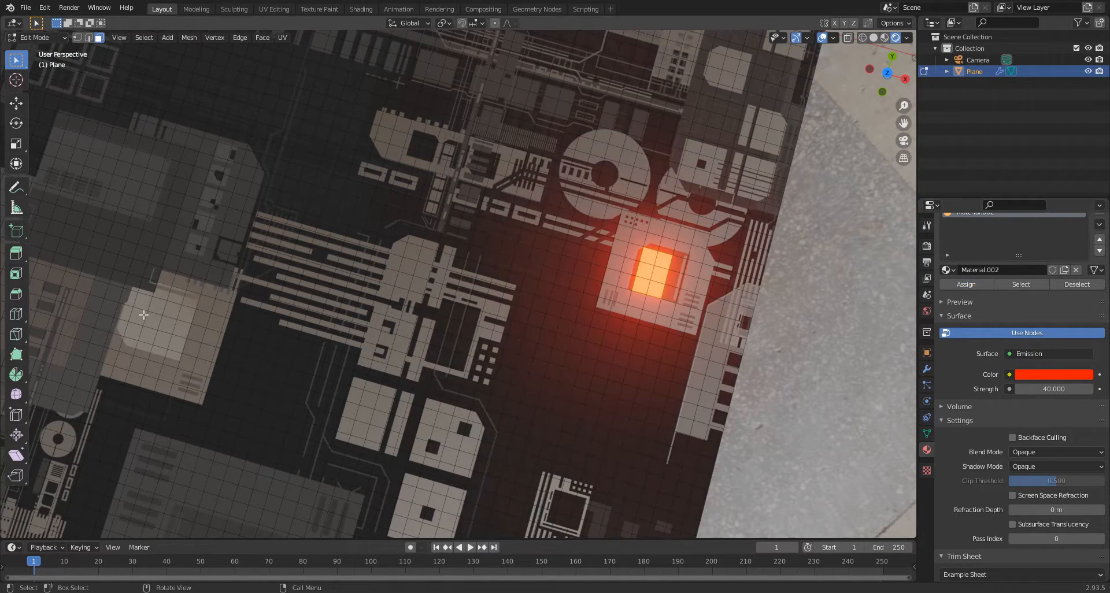
{"action": "middle_click_drag", "start_coordinate": [150, 312], "coordinate": [195, 340]}
{"action": "left_click_drag", "start_coordinate": [169, 407], "coordinate": [200, 435]}
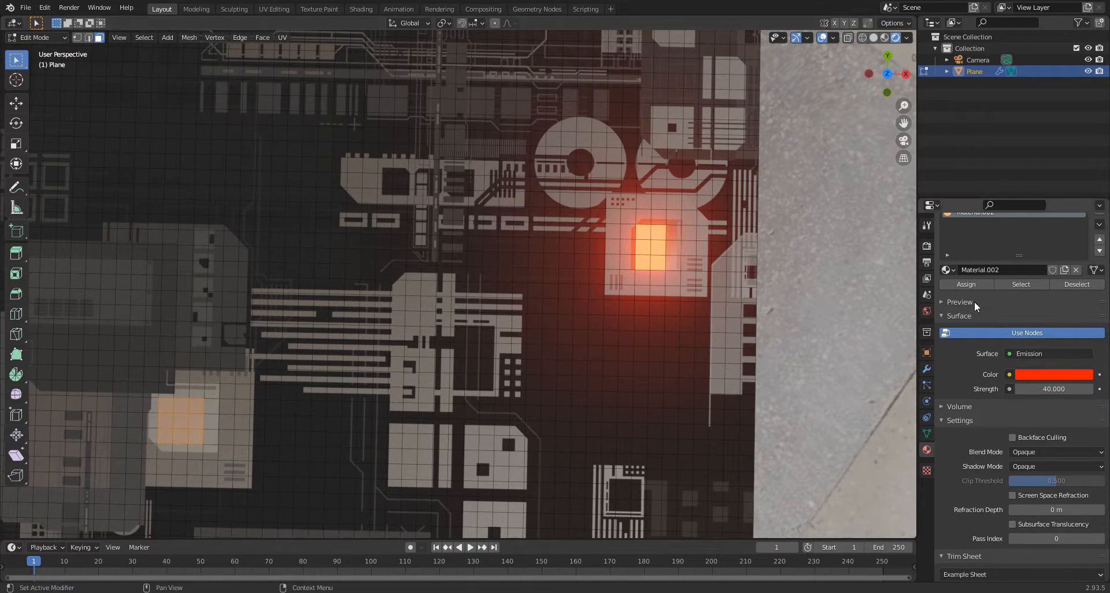
Return to Object Mode and view the glowing city surface at an angle
{"action": "left_click", "coordinate": [46, 39]}
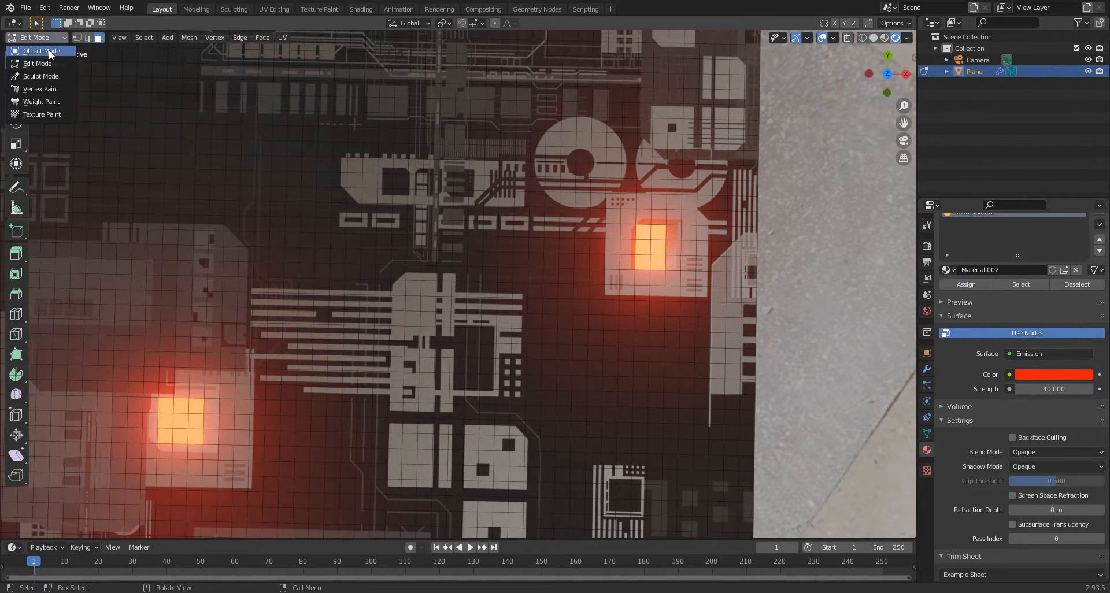
{"action": "key", "text": "Return"}
{"action": "middle_click_drag", "start_coordinate": [449, 273], "coordinate": [765, 283]}
Add two Array modifiers to the plane after the Displace modifier
{"action": "left_click", "coordinate": [927, 368]}
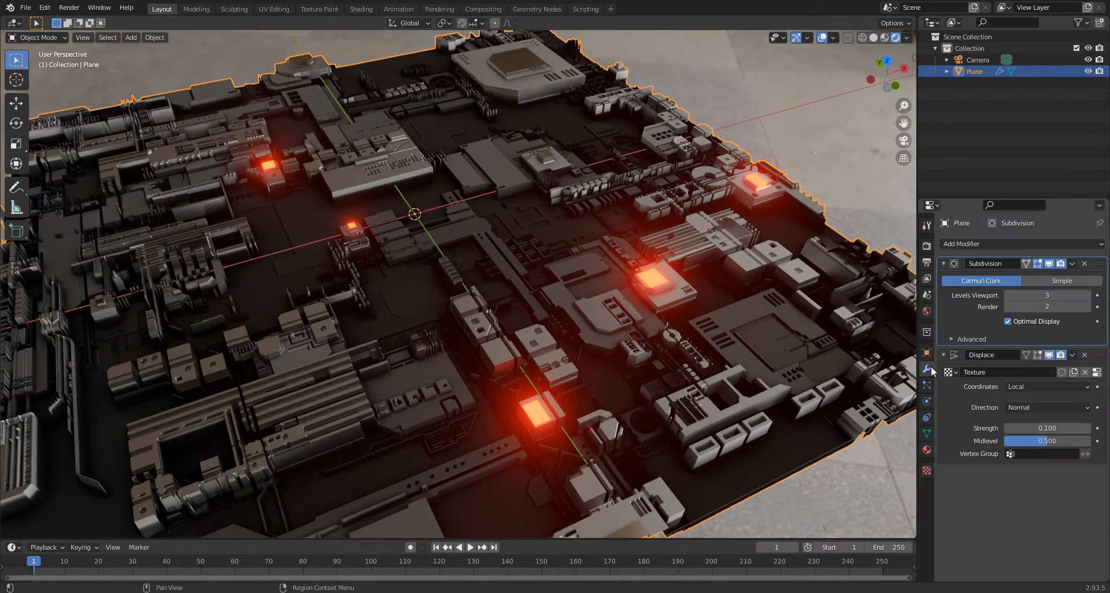
{"action": "left_click", "coordinate": [1070, 244]}
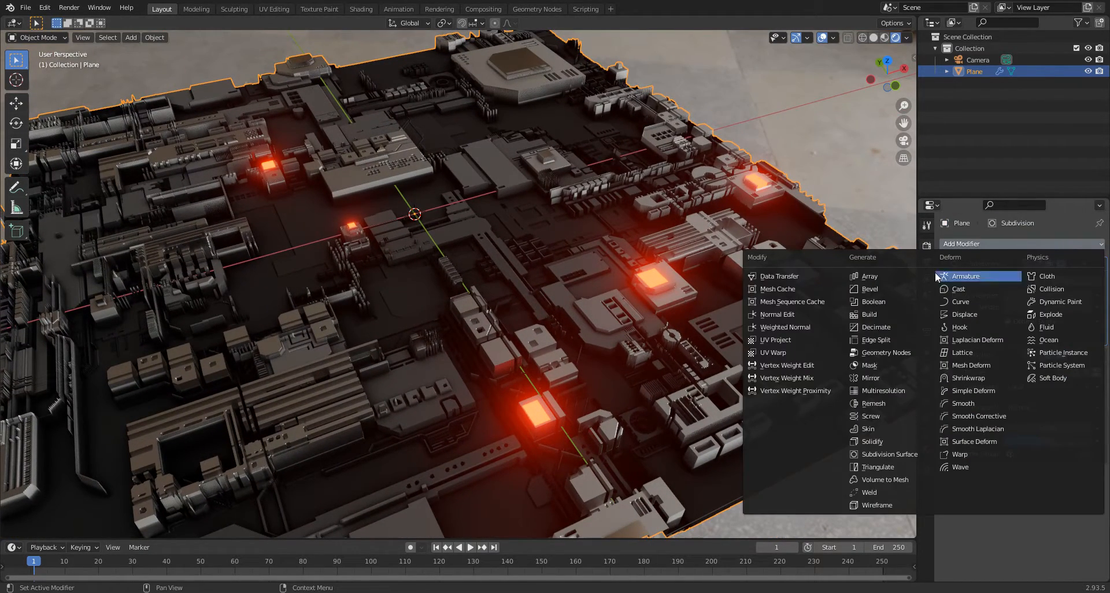
{"action": "left_click", "coordinate": [891, 275]}
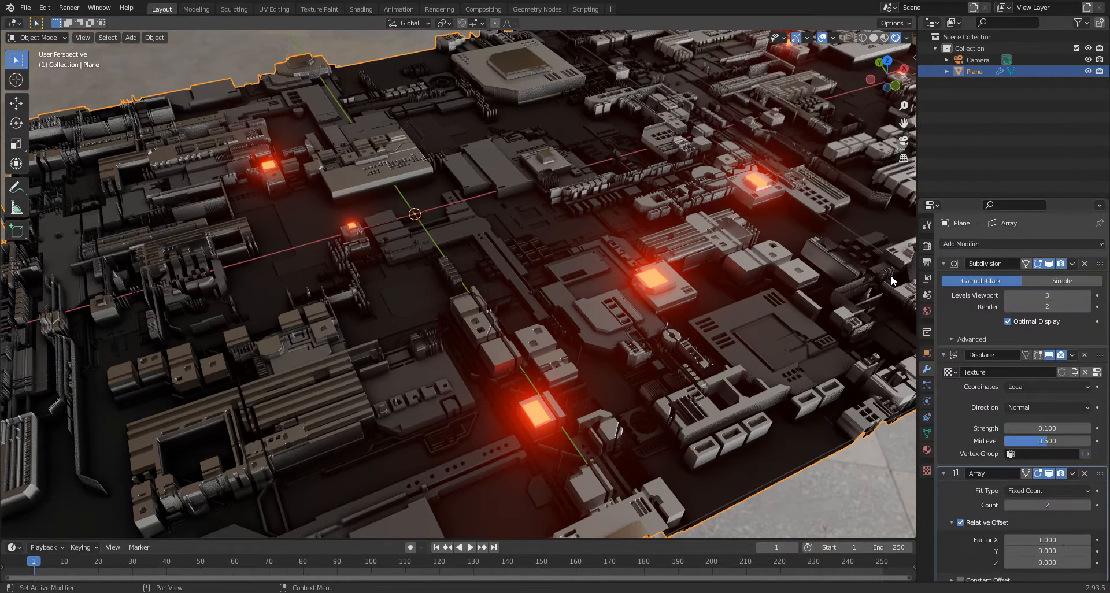
{"action": "left_click", "coordinate": [989, 247]}
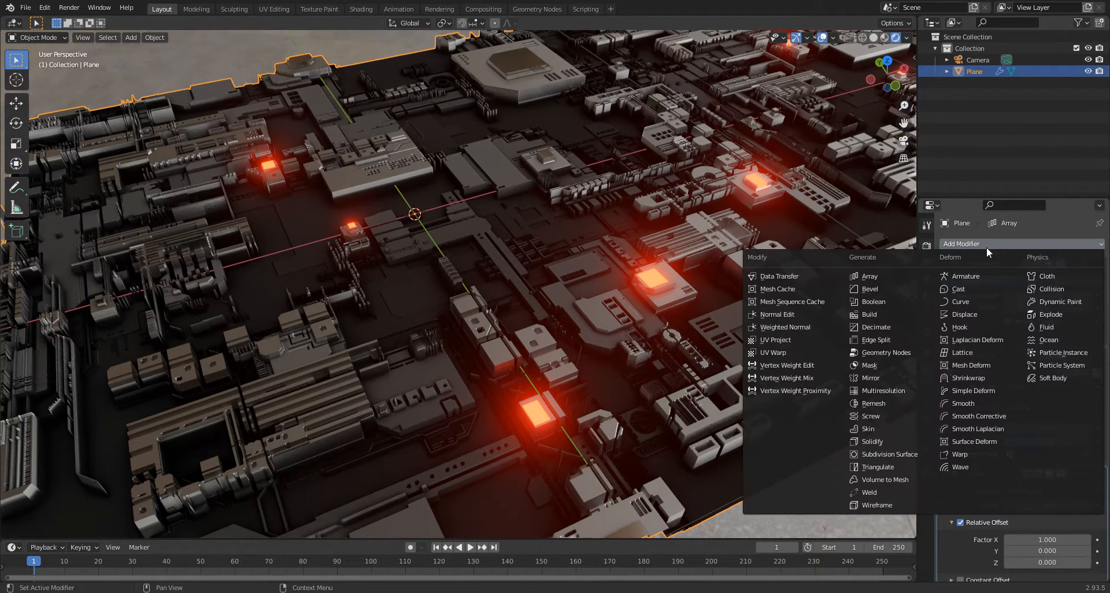
{"action": "left_click", "coordinate": [884, 279]}
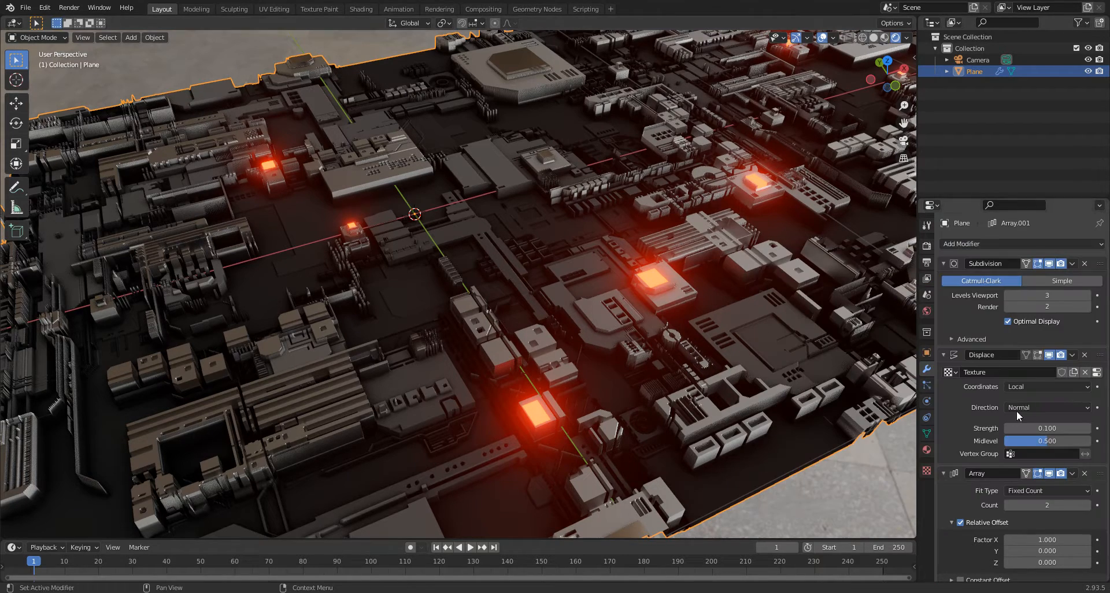
Set the second Array modifier's relative offset to X 0 and Y 1, then inspect the tiled surface
{"action": "scroll", "coordinate": [1006, 439], "scroll_direction": "down", "scroll_amount": 8}
{"action": "left_click", "coordinate": [1049, 510]}
{"action": "type", "text": "0"}
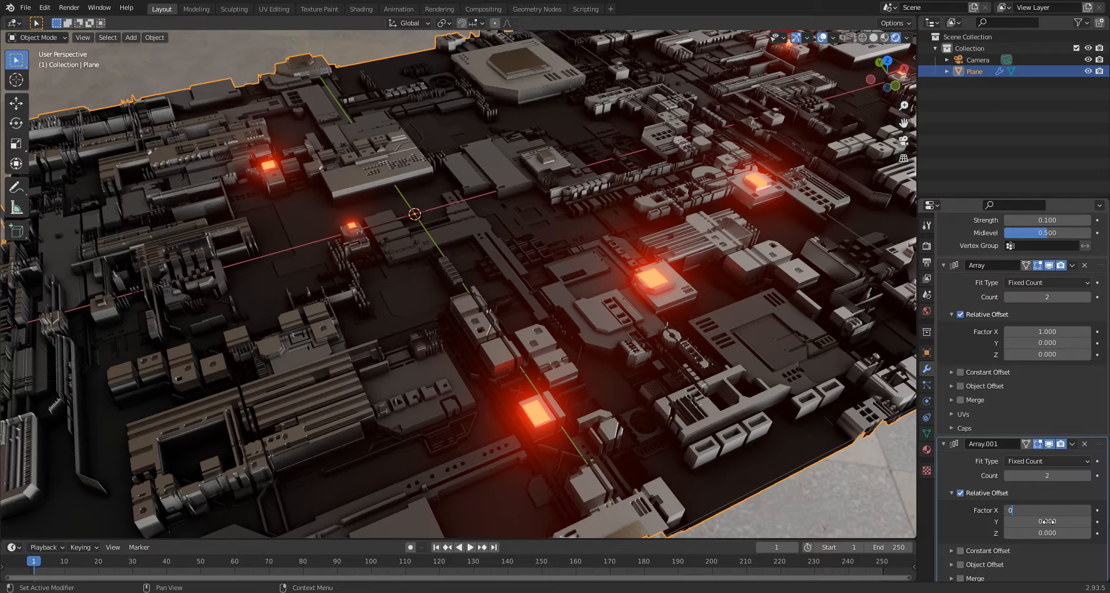
{"action": "left_click", "coordinate": [1047, 522]}
{"action": "type", "text": "1"}
{"action": "key", "text": "Return"}
{"action": "scroll", "coordinate": [637, 269], "scroll_direction": "down", "scroll_amount": 5}
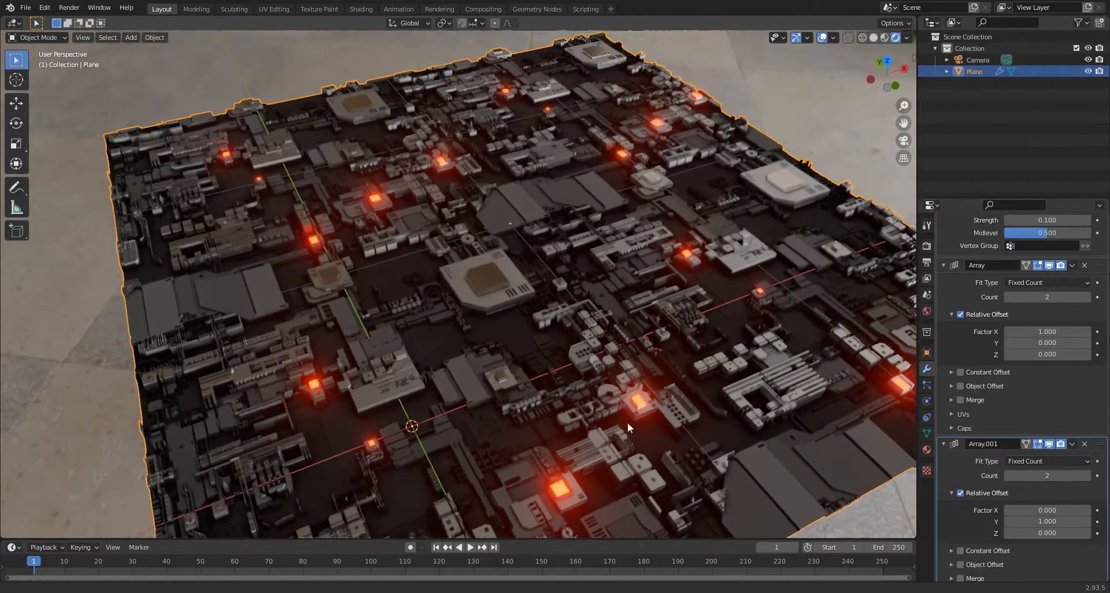
{"action": "middle_click_drag", "start_coordinate": [627, 423], "coordinate": [635, 343]}
{"action": "scroll", "coordinate": [612, 342], "scroll_direction": "up", "scroll_amount": 5}
{"action": "scroll", "coordinate": [612, 343], "scroll_direction": "down", "scroll_amount": 6}
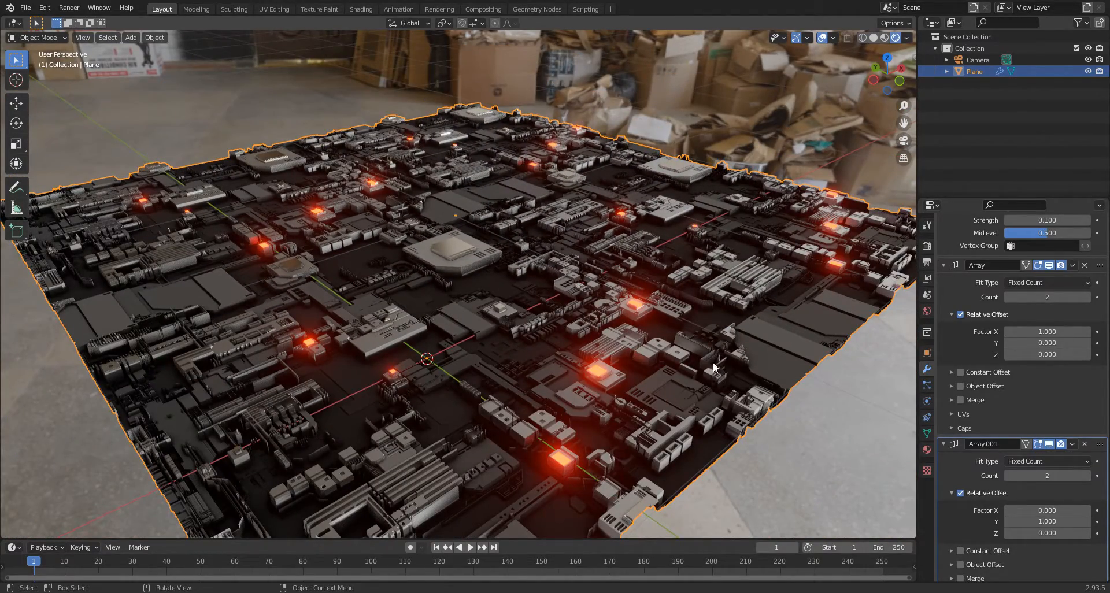
In the camera view, select the camera, lower its Z location to 1.1267 m and slightly adjust its X rotation
{"action": "key", "text": "KP_0"}
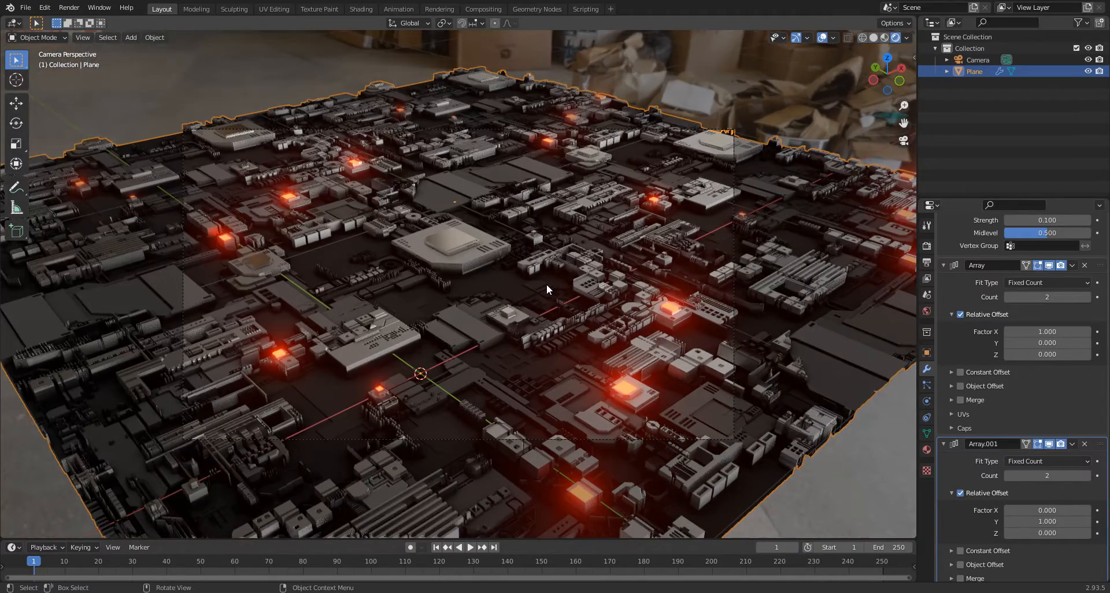
{"action": "left_click", "coordinate": [975, 58]}
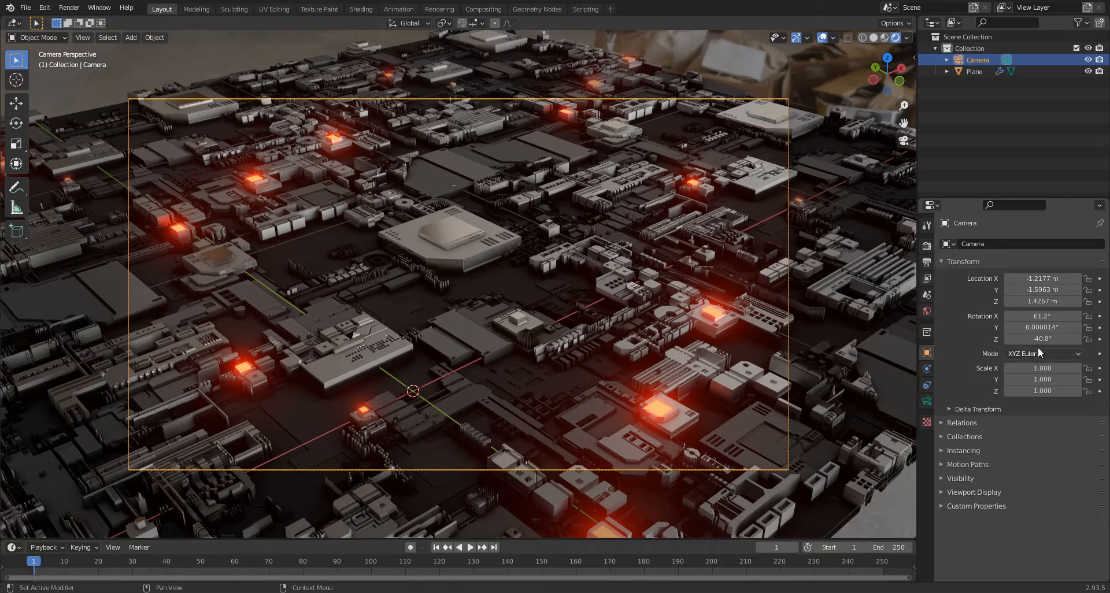
{"action": "left_click_drag", "start_coordinate": [1041, 301], "coordinate": [972, 301]}
{"action": "mouse_move", "coordinate": [1043, 316]}
{"action": "left_mouse_down"}
{"action": "mouse_move", "coordinate": [1068, 316]}
{"action": "mouse_move", "coordinate": [1037, 317]}
{"action": "left_mouse_up"}
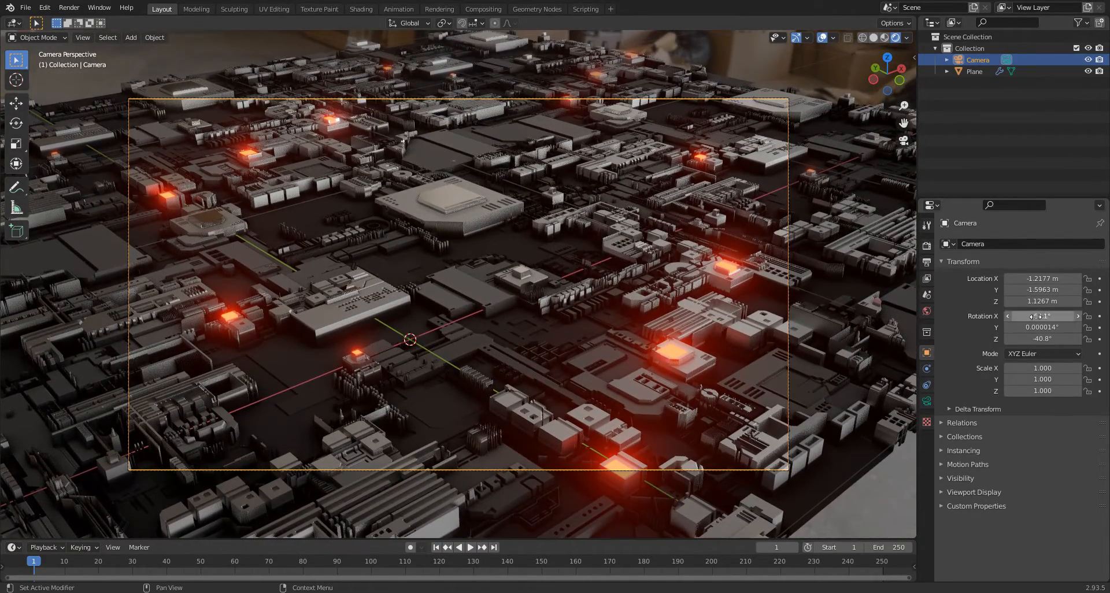
Set the world background strength to 0.3
{"action": "left_click", "coordinate": [927, 312]}
{"action": "left_click", "coordinate": [1061, 421]}
{"action": "type", "text": "0.3"}
{"action": "key", "text": "Return"}
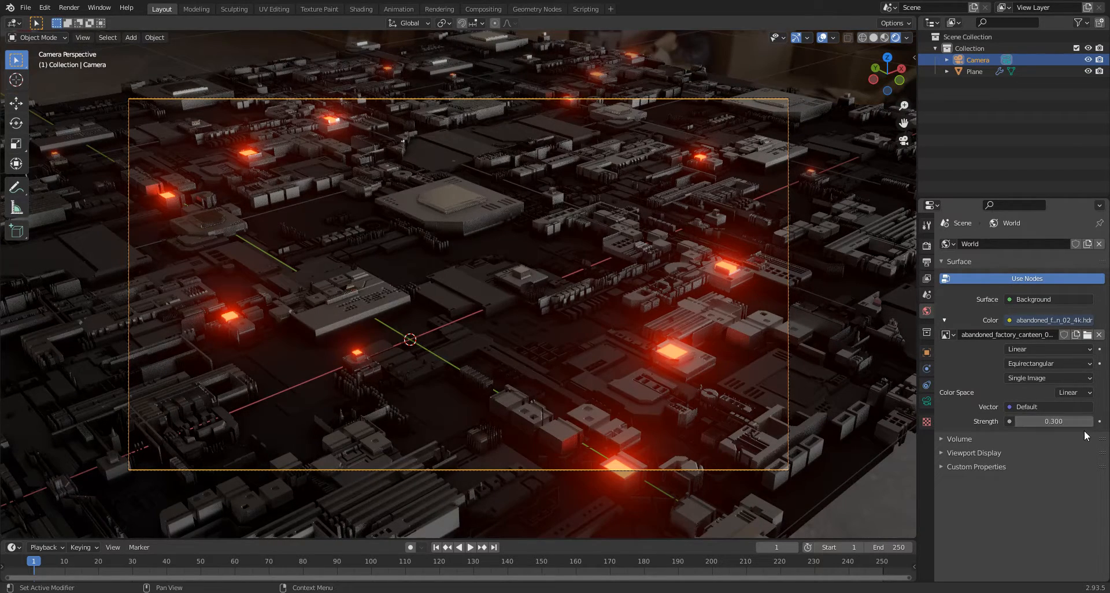
Enable depth of field on the camera and set its focus distance to 2.1 m
{"action": "left_click", "coordinate": [927, 401]}
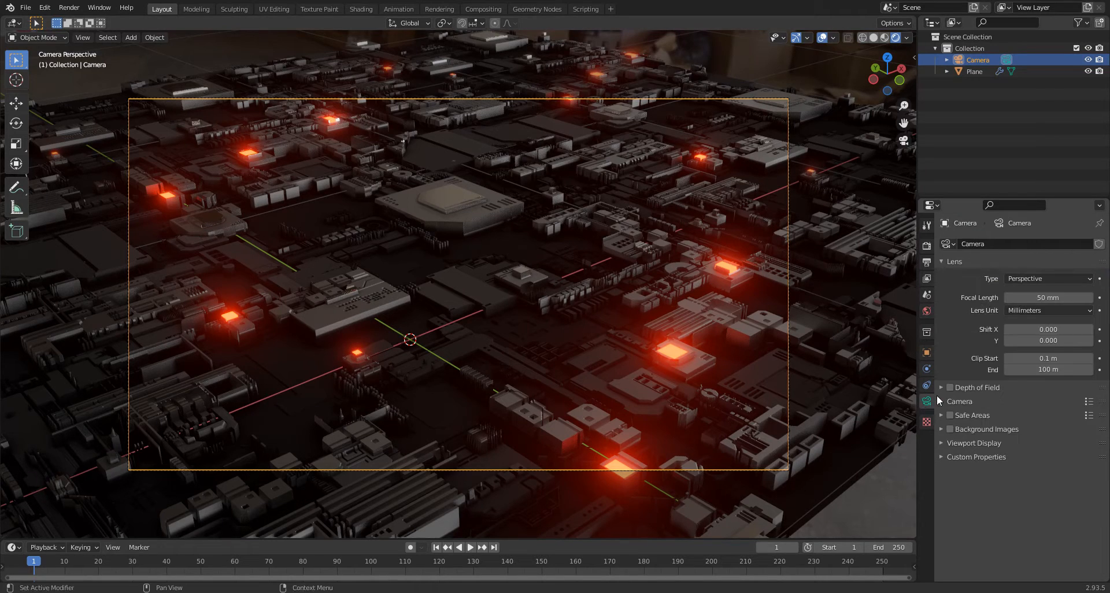
{"action": "left_click", "coordinate": [950, 388]}
{"action": "left_click", "coordinate": [941, 387]}
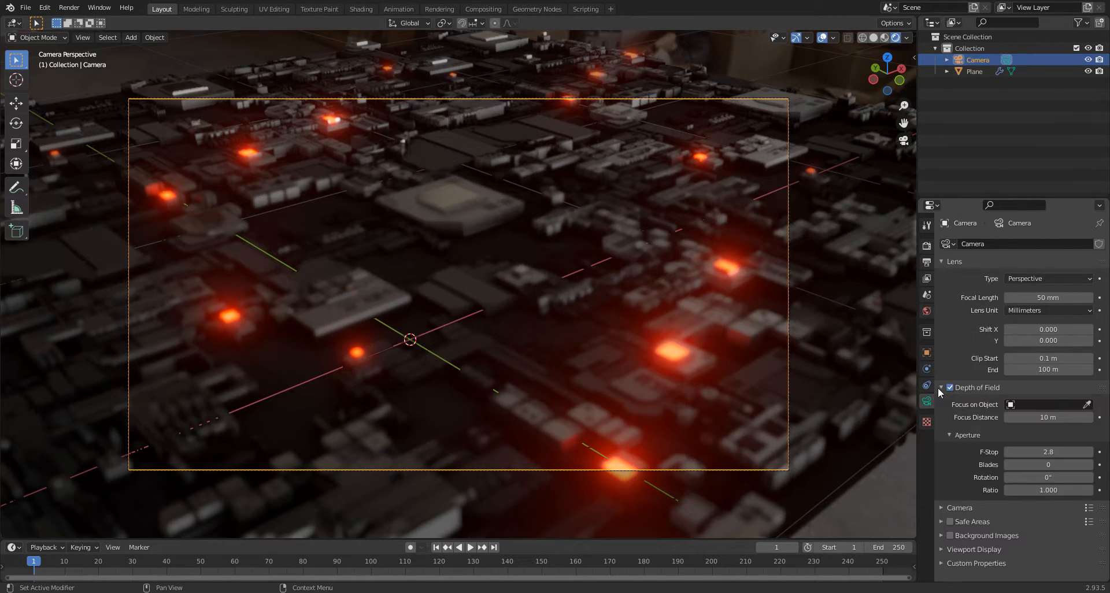
{"action": "scroll", "coordinate": [591, 375], "scroll_direction": "up", "scroll_amount": 2}
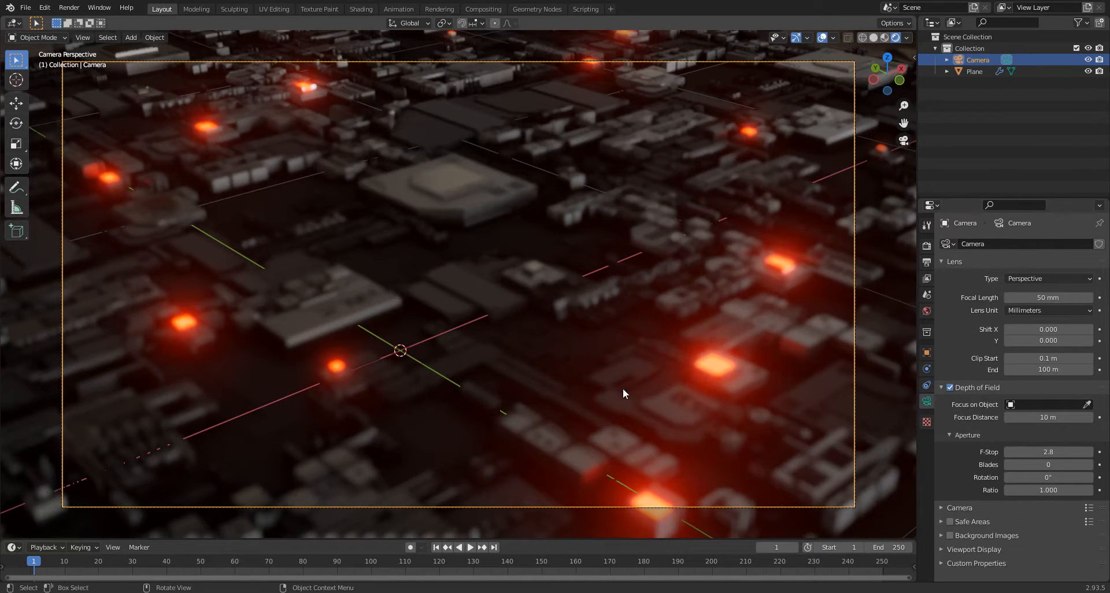
{"action": "left_click", "coordinate": [1009, 414]}
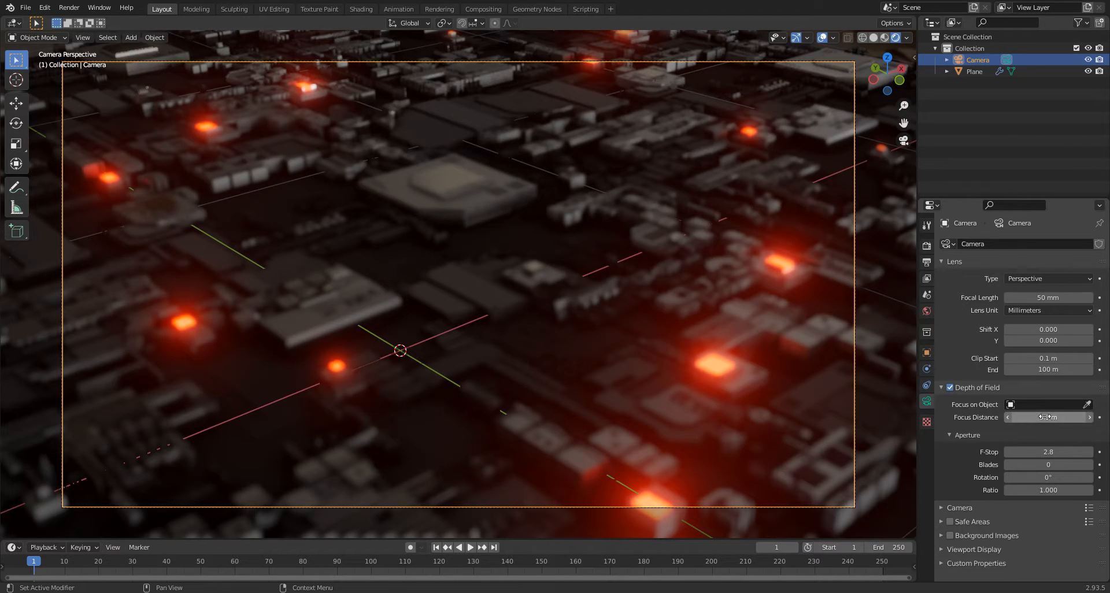
{"action": "left_click_drag", "start_coordinate": [1009, 415], "coordinate": [982, 415]}
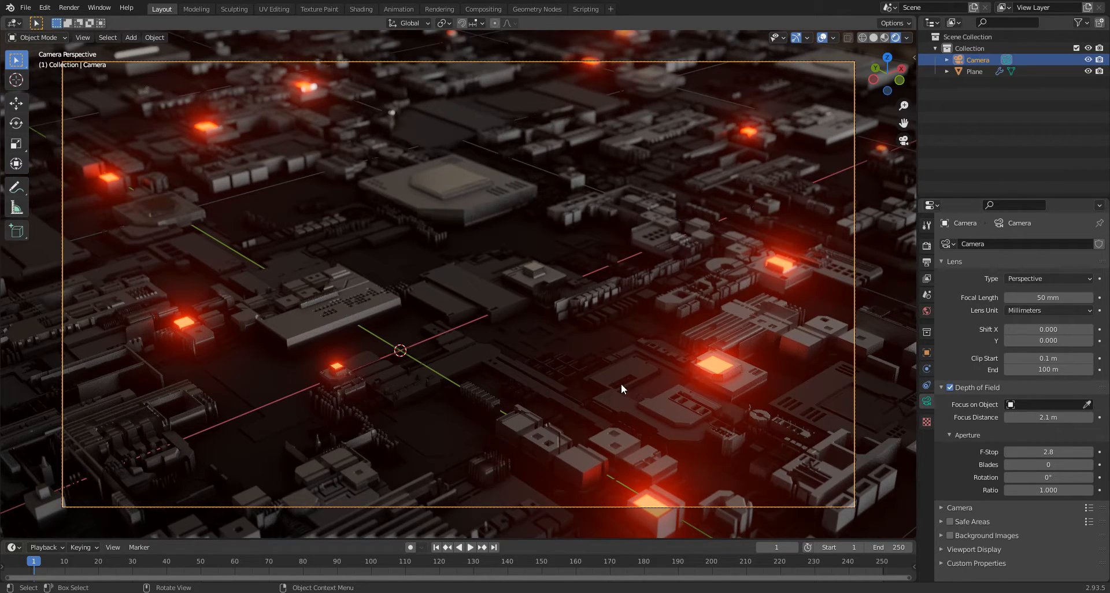
In the plane's Material.001, move the white stop of the roughness ColorRamp to position 0.152
{"action": "left_click", "coordinate": [927, 245]}
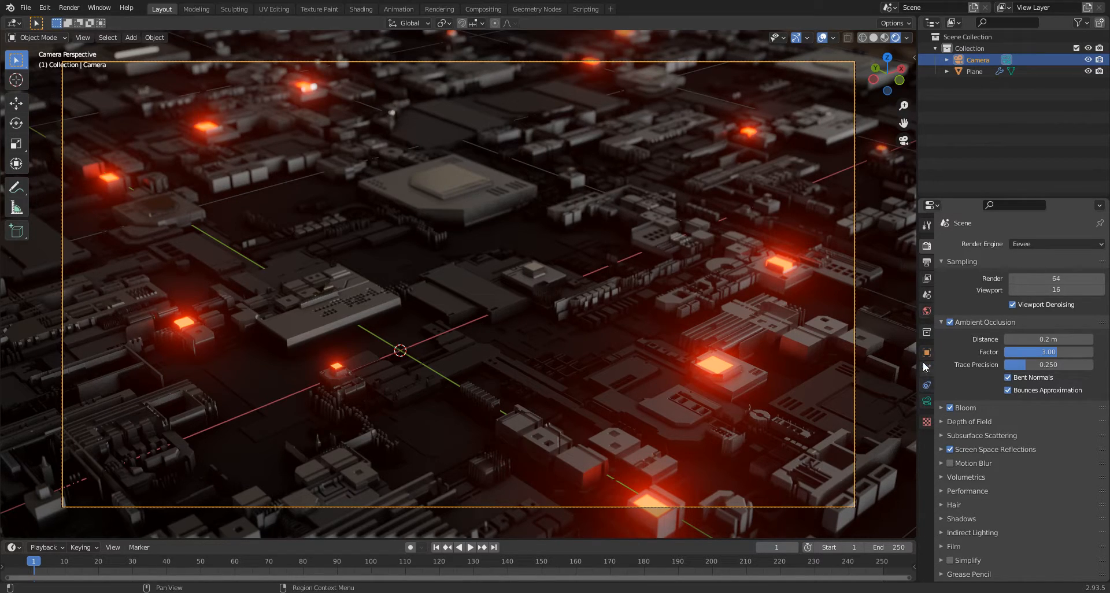
{"action": "left_click", "coordinate": [972, 69]}
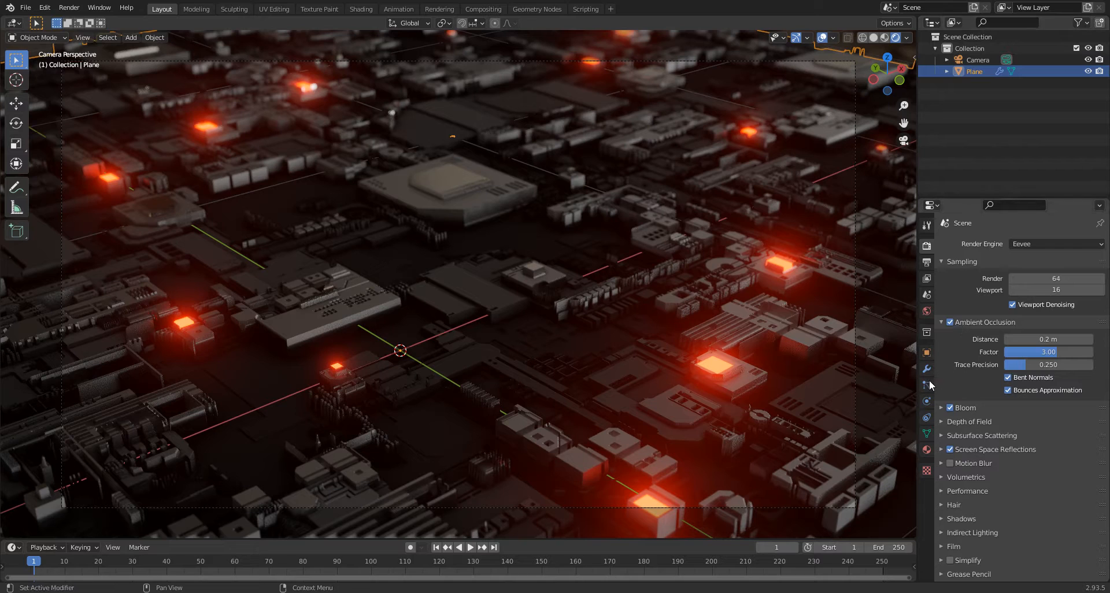
{"action": "left_click", "coordinate": [927, 450]}
{"action": "scroll", "coordinate": [959, 415], "scroll_direction": "down", "scroll_amount": 3}
{"action": "scroll", "coordinate": [958, 412], "scroll_direction": "up", "scroll_amount": 4}
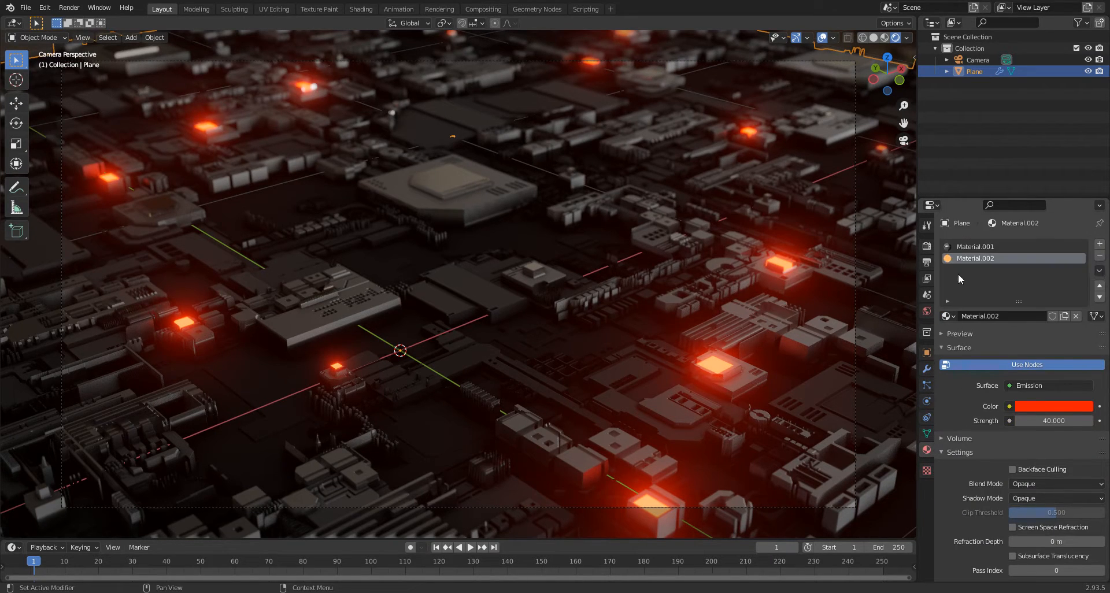
{"action": "left_click", "coordinate": [978, 246]}
{"action": "scroll", "coordinate": [963, 493], "scroll_direction": "down", "scroll_amount": 2}
{"action": "scroll", "coordinate": [960, 495], "scroll_direction": "down", "scroll_amount": 2}
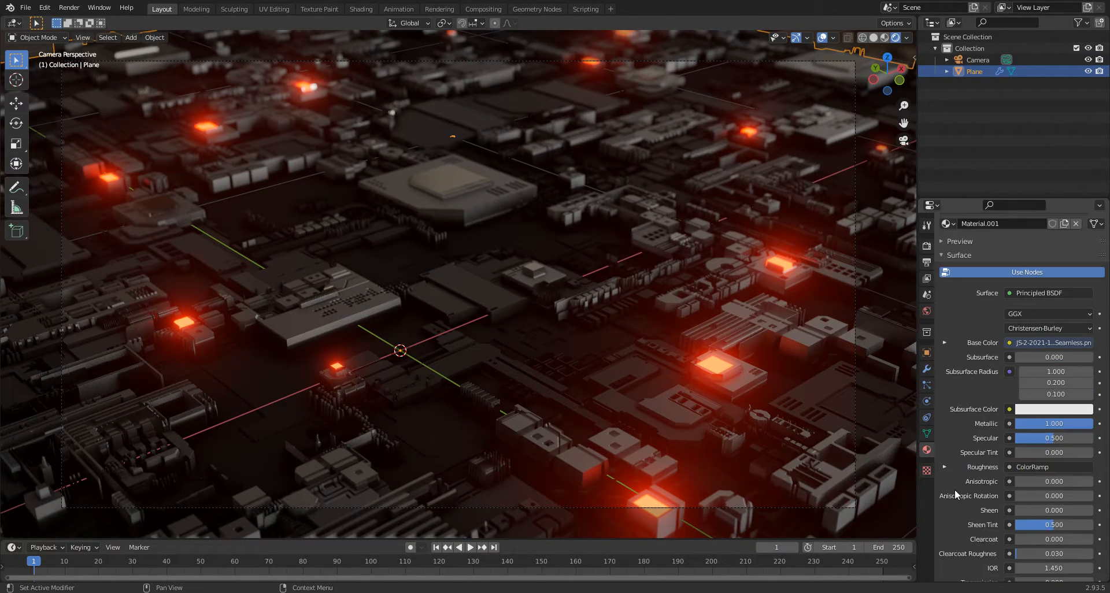
{"action": "left_click", "coordinate": [945, 468]}
{"action": "scroll", "coordinate": [954, 470], "scroll_direction": "down", "scroll_amount": 2}
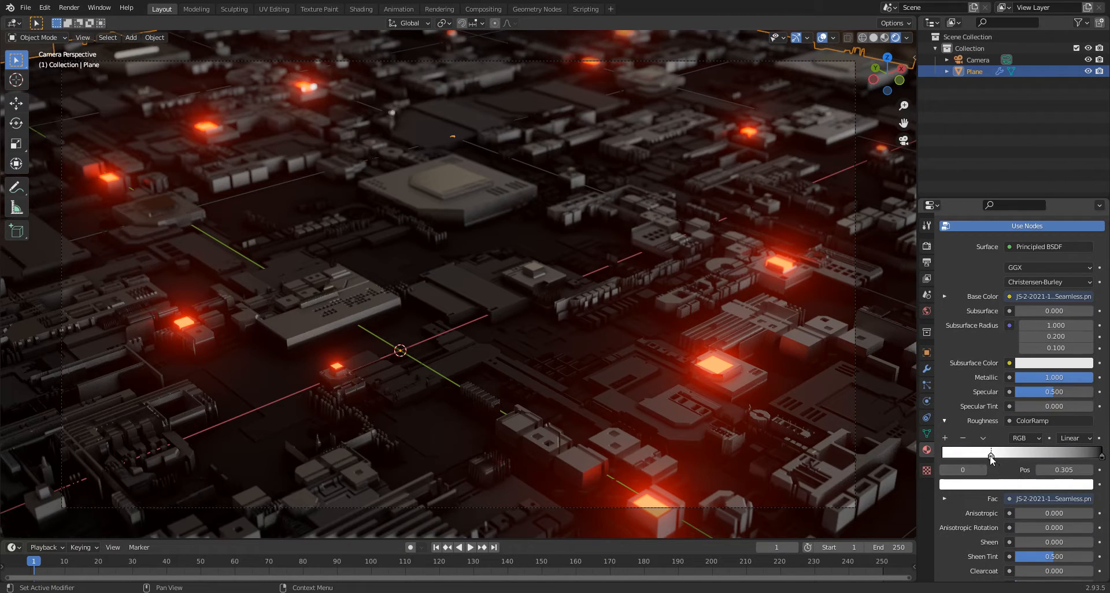
{"action": "mouse_move", "coordinate": [976, 458]}
{"action": "left_mouse_down"}
{"action": "mouse_move", "coordinate": [958, 455]}
{"action": "mouse_move", "coordinate": [967, 455]}
{"action": "left_mouse_up"}
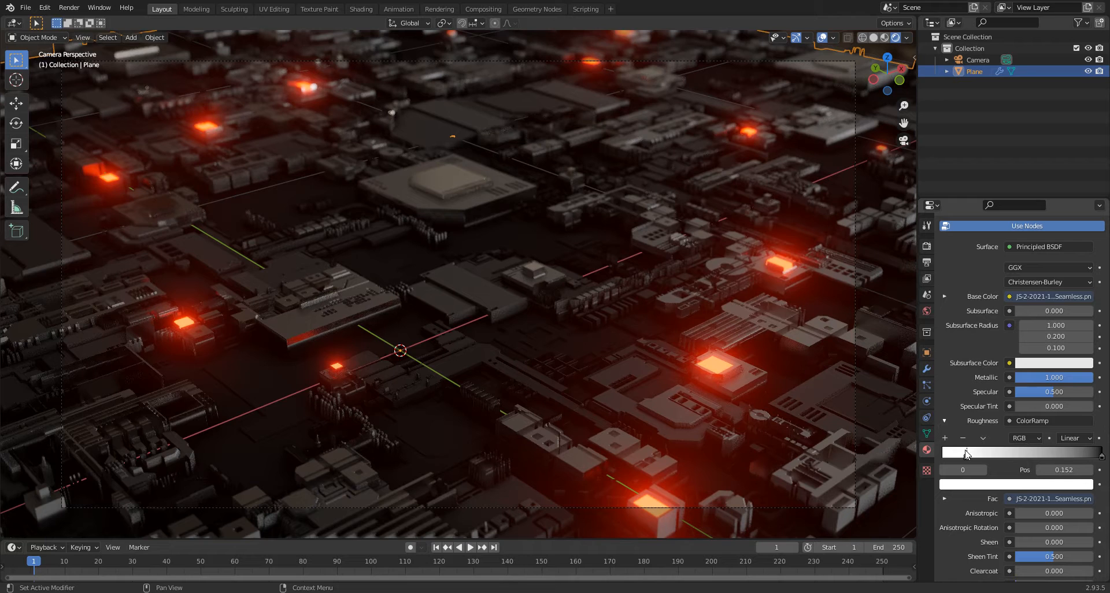
Move the roughness ramp's black stop to position 0.993 and lighten its color to an HSV value of 0.196
{"action": "mouse_move", "coordinate": [1094, 455]}
{"action": "left_mouse_down"}
{"action": "mouse_move", "coordinate": [1055, 455]}
{"action": "mouse_move", "coordinate": [1102, 457]}
{"action": "left_mouse_up"}
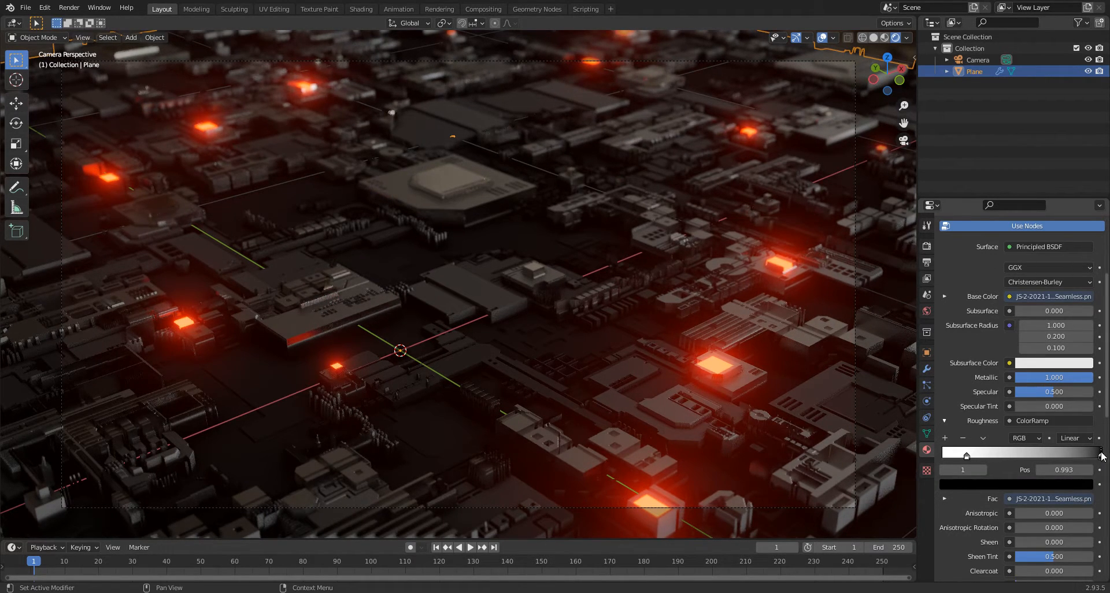
{"action": "left_click", "coordinate": [1034, 485]}
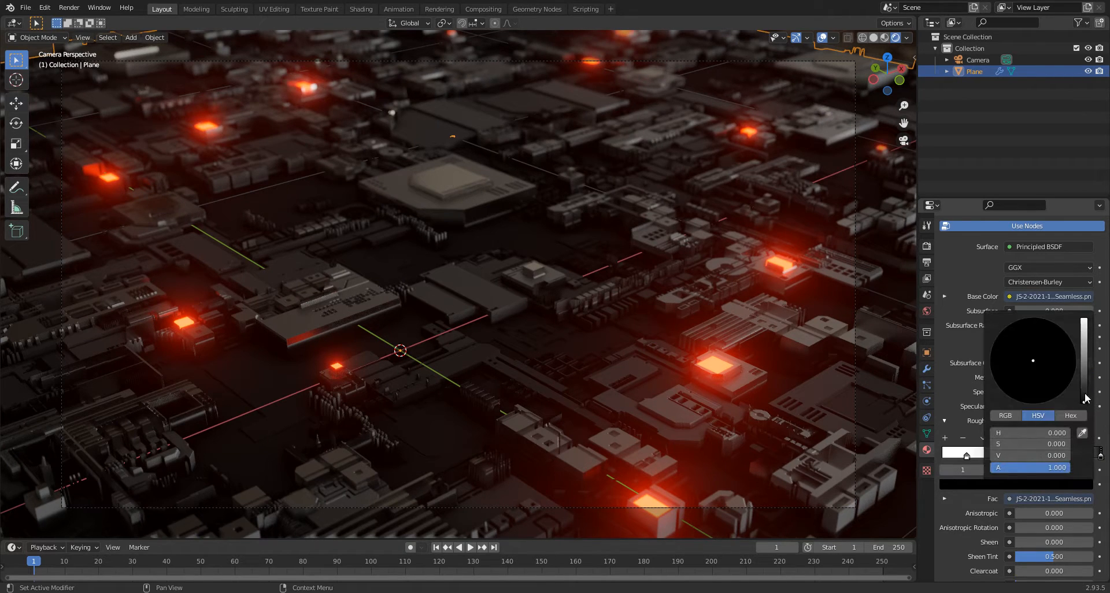
{"action": "left_click_drag", "start_coordinate": [1084, 402], "coordinate": [1085, 365]}
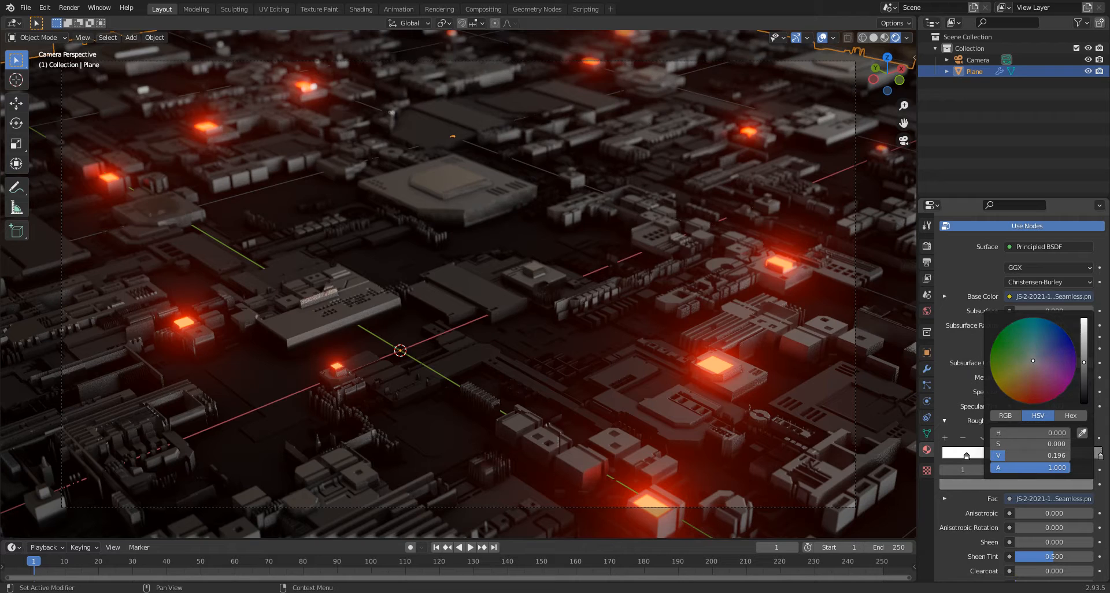